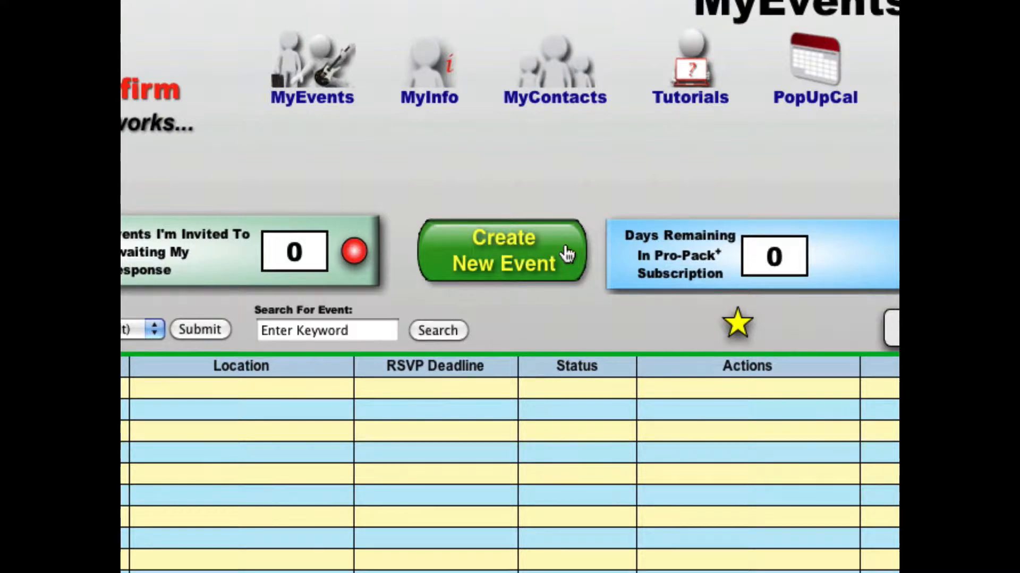
# Step: Create a new event and choose the host's personal e-mail account as its sending account
pyautogui.click(566, 254)
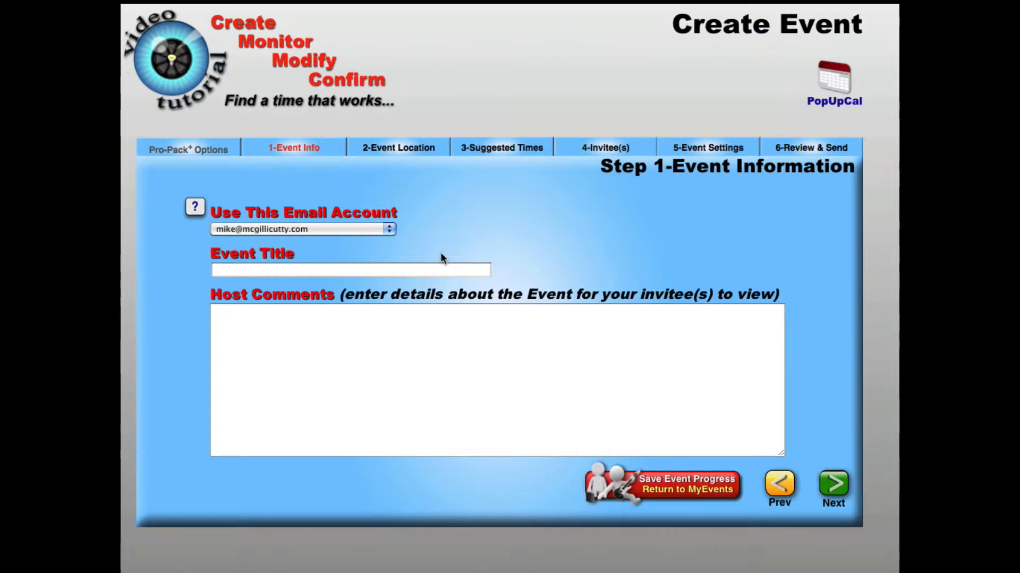
pyautogui.click(390, 229)
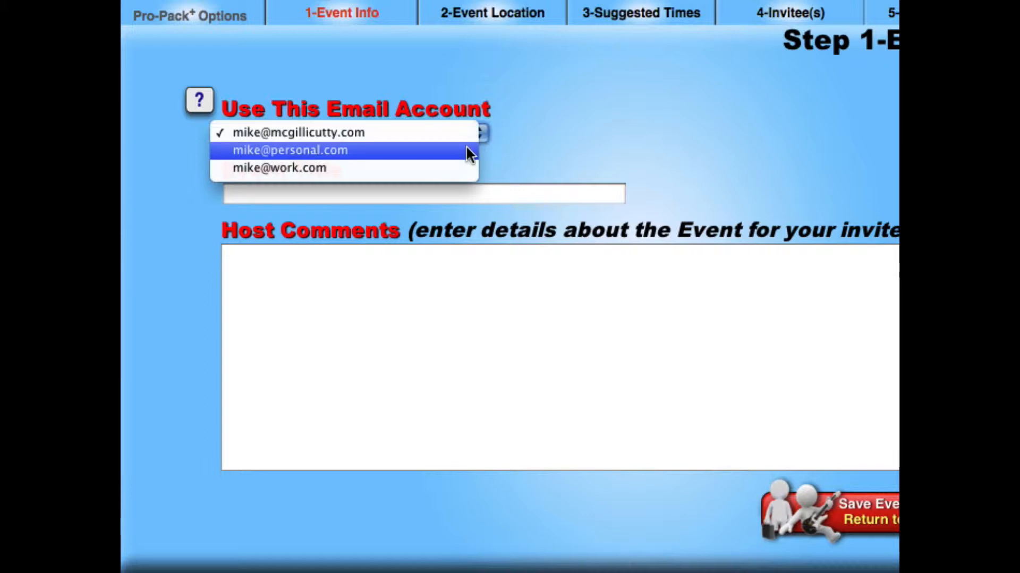
pyautogui.click(453, 150)
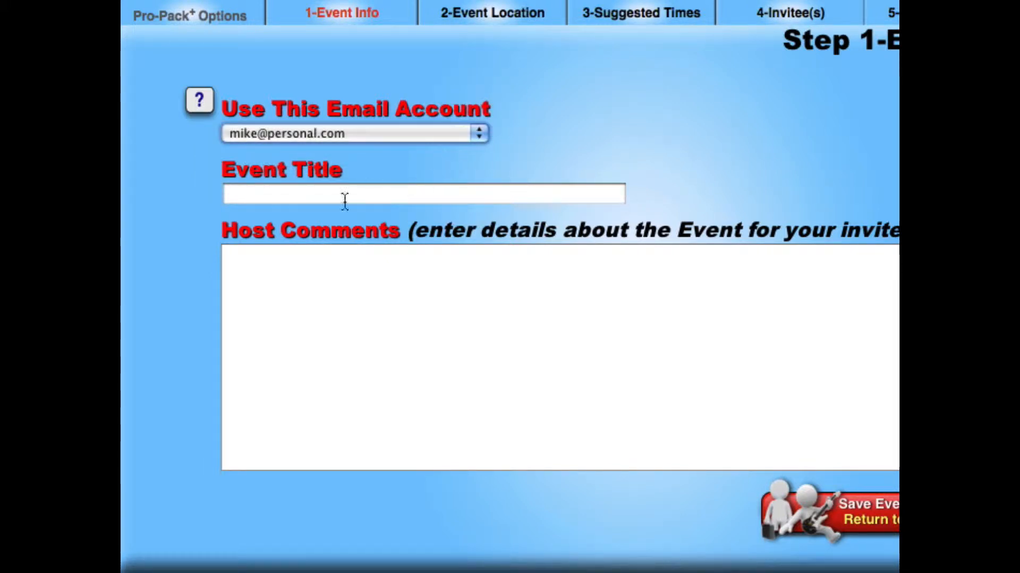
# Step: Title the event as the honoree's Family Birthday Party and enter host comments inviting guests to celebrate his 16th birthday with his favorite lasagna
pyautogui.click(253, 194)
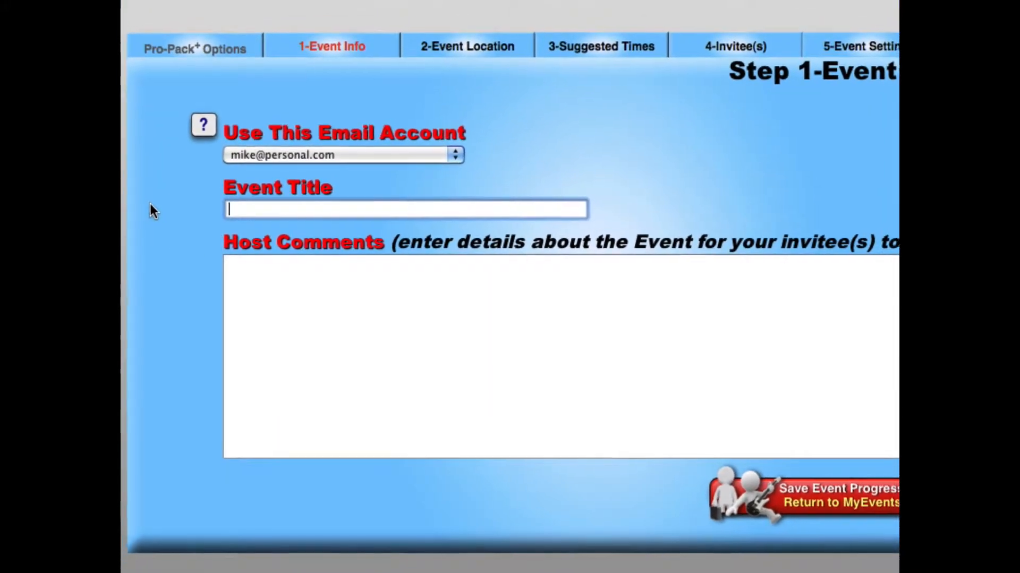
pyautogui.write('Mart')
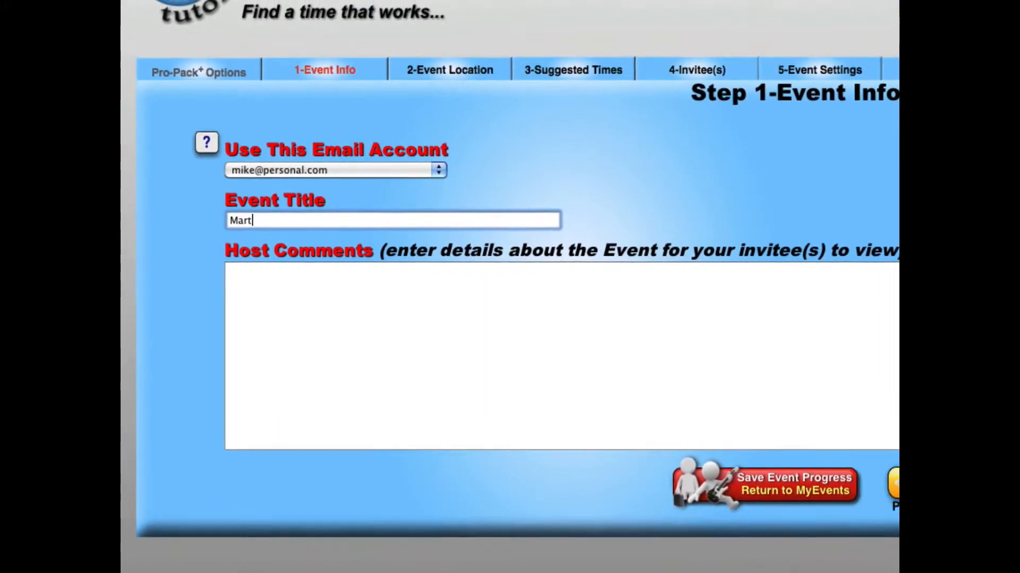
pyautogui.write("y's Family Birthday Party")
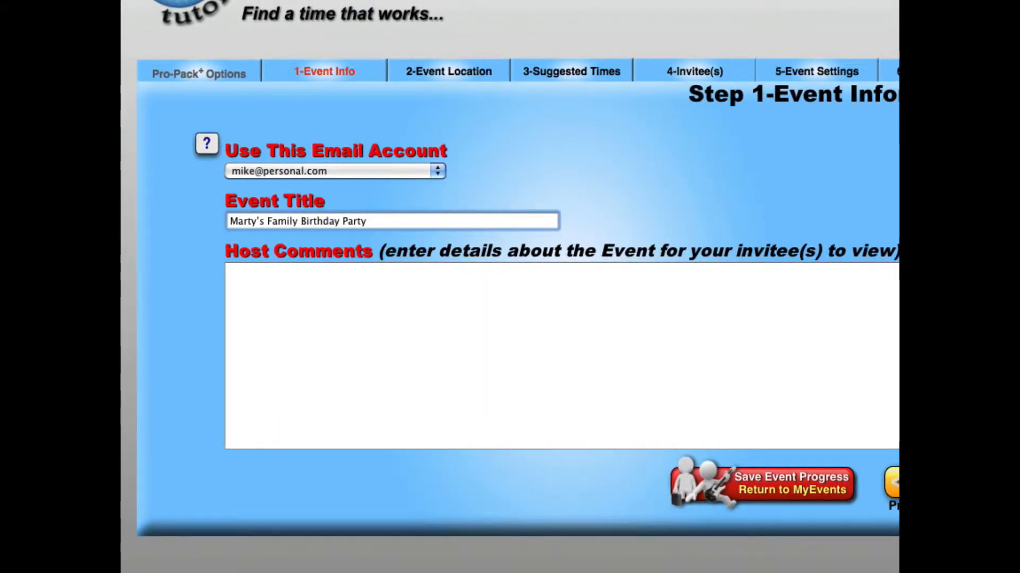
pyautogui.press('Tab')
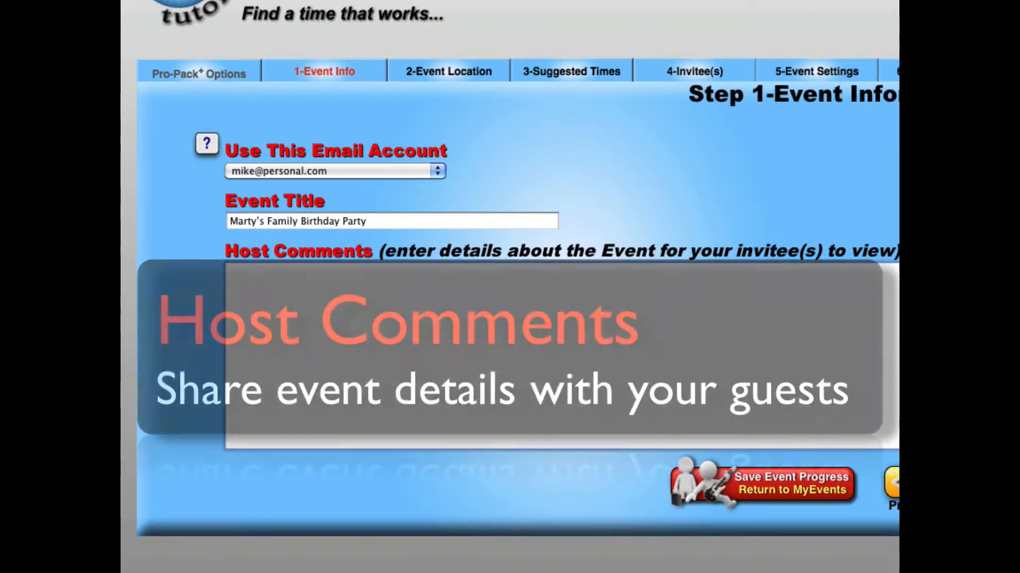
pyautogui.write('Pleas')
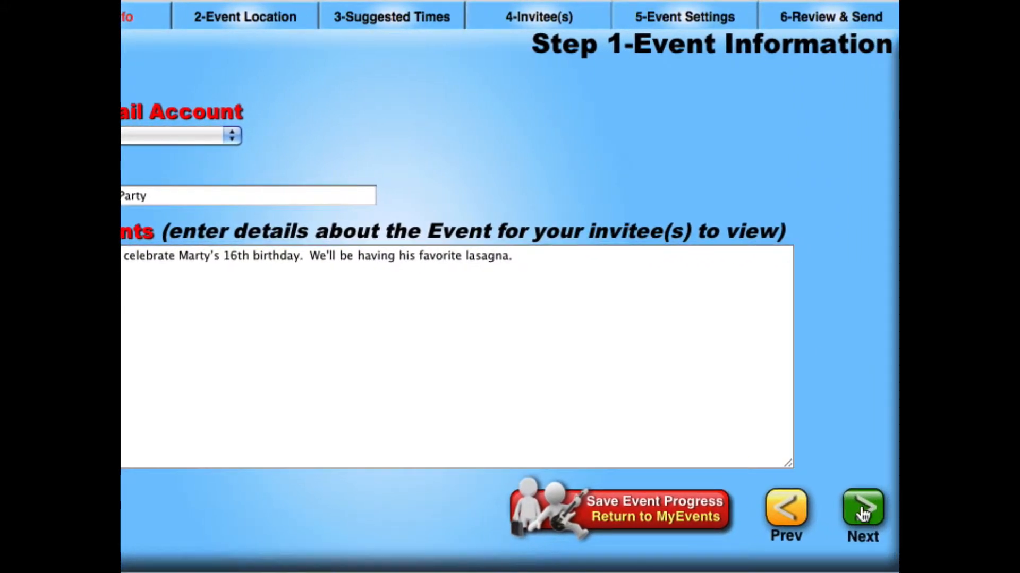
# Step: Continue to the event location and populate it with the saved Home address
pyautogui.click(862, 511)
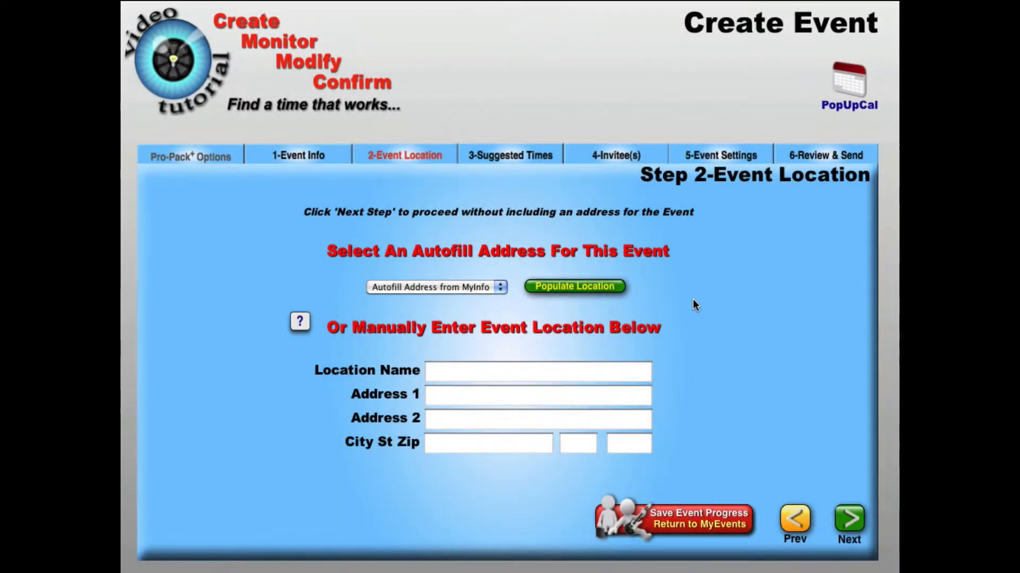
pyautogui.click(499, 289)
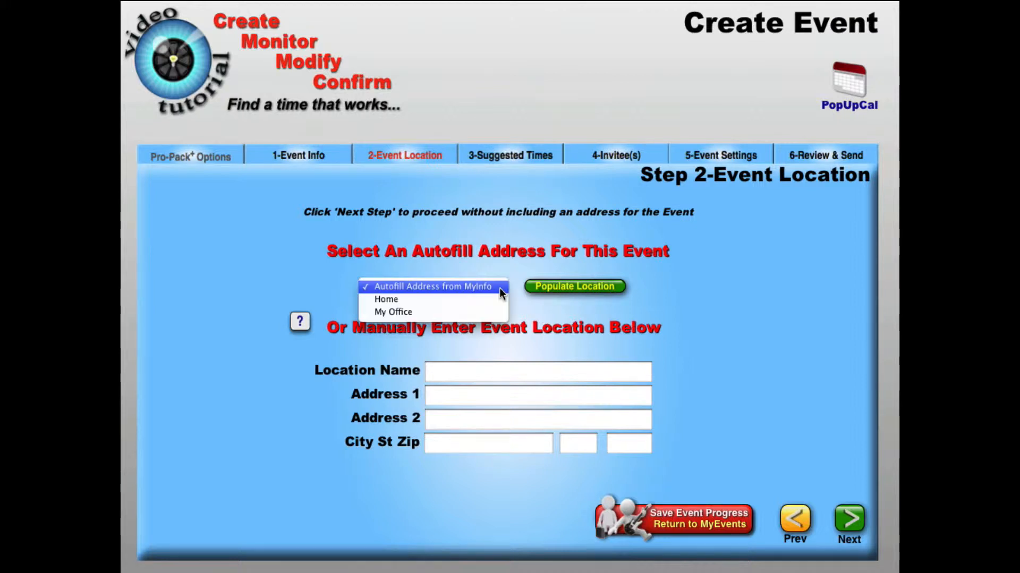
pyautogui.click(482, 301)
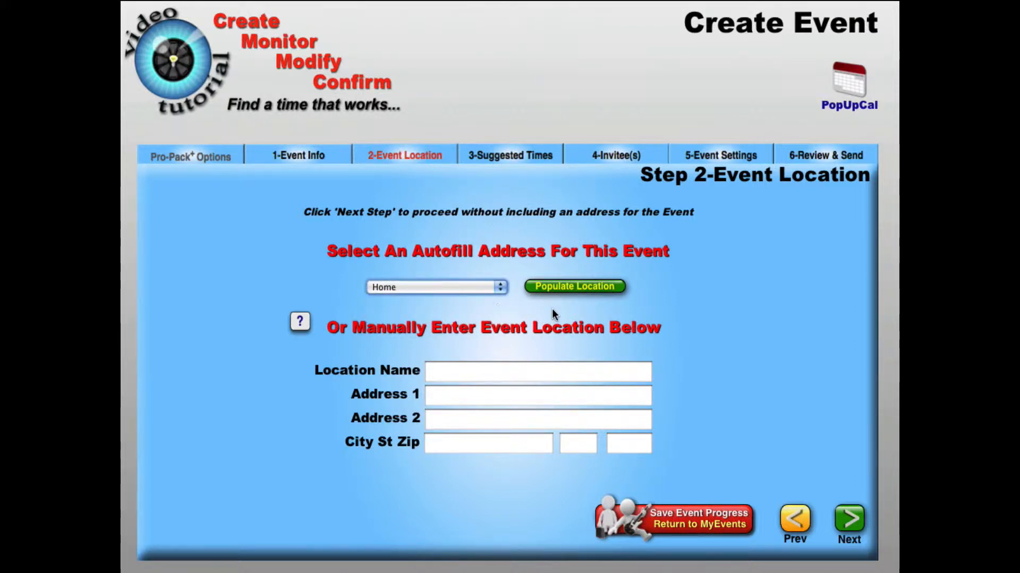
pyautogui.click(571, 288)
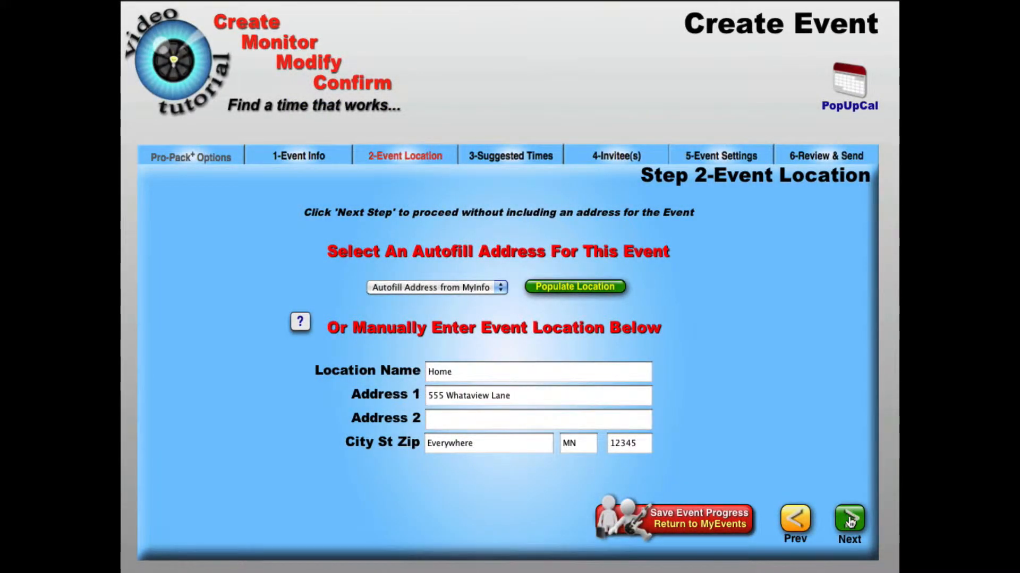
# Step: Go on to the suggested times and set the first one to start on November 4, 2010 at 06:00 pm
pyautogui.click(850, 520)
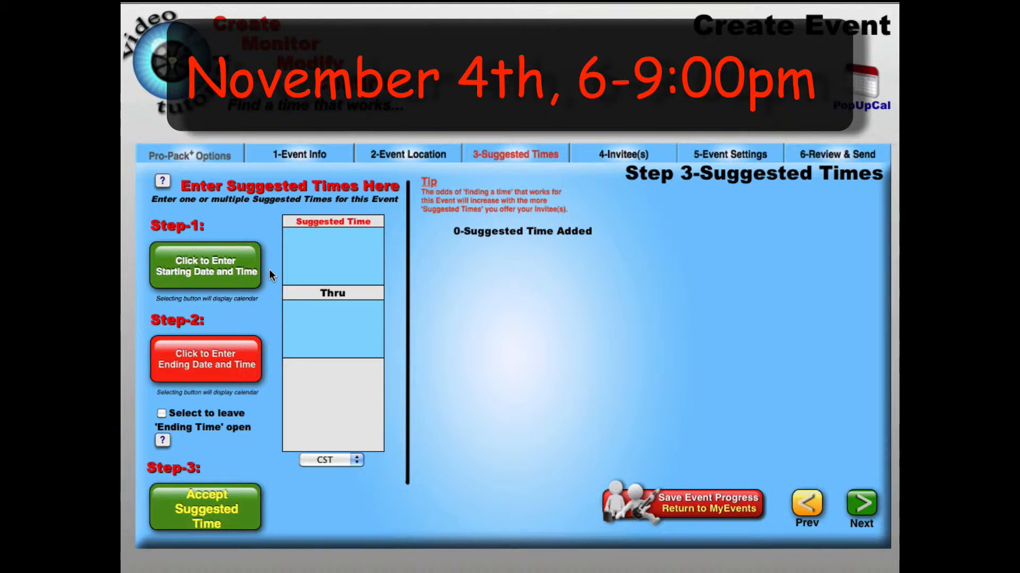
pyautogui.click(211, 267)
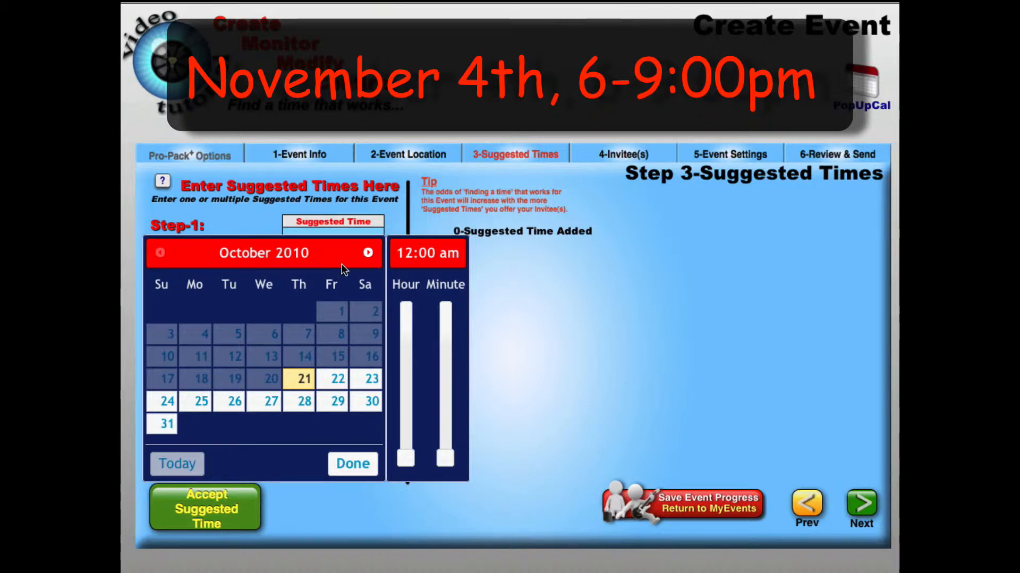
pyautogui.click(368, 254)
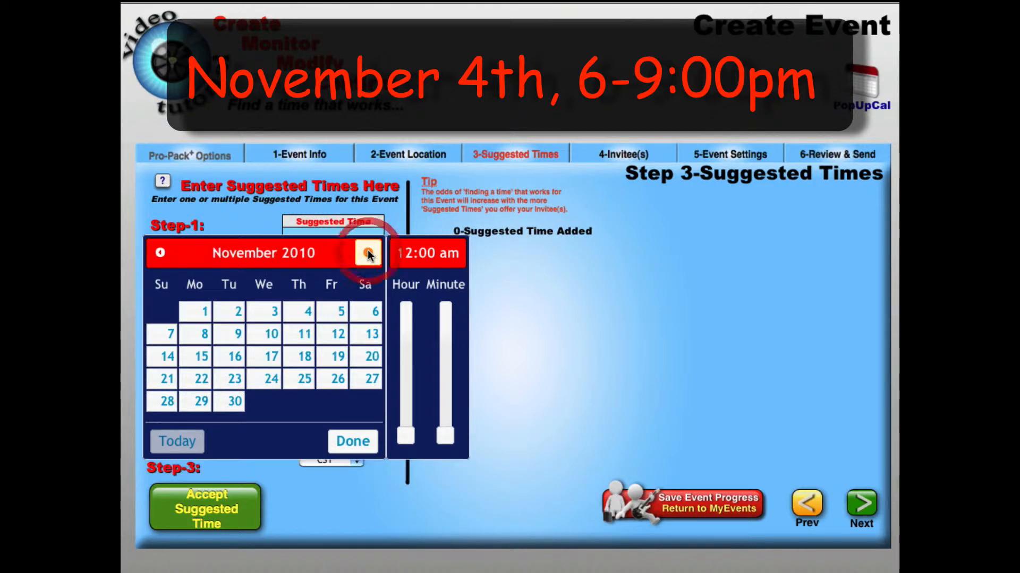
pyautogui.click(299, 318)
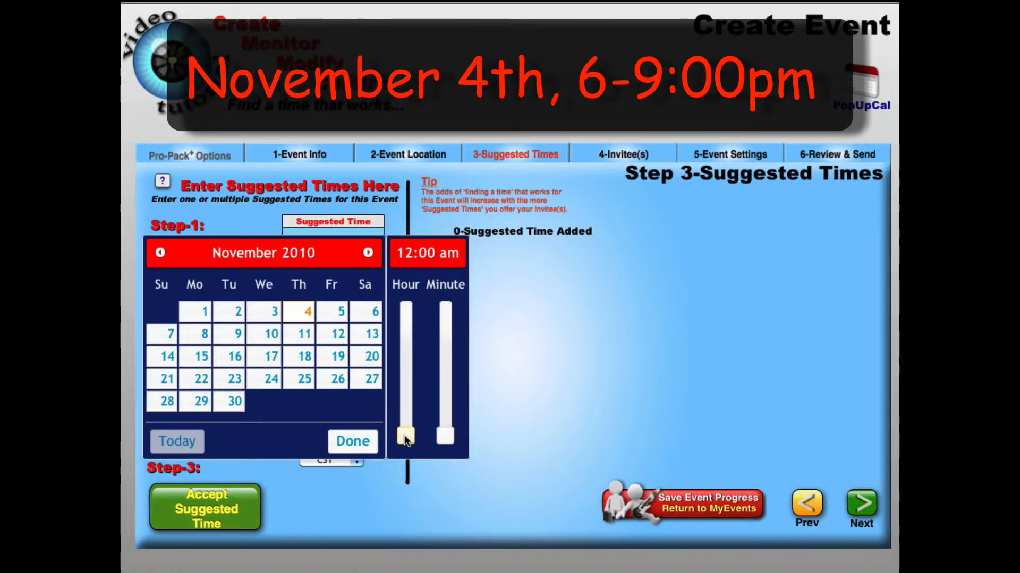
pyautogui.moveTo(405, 439); pyautogui.dragTo(406, 330)
pyautogui.click(356, 438)
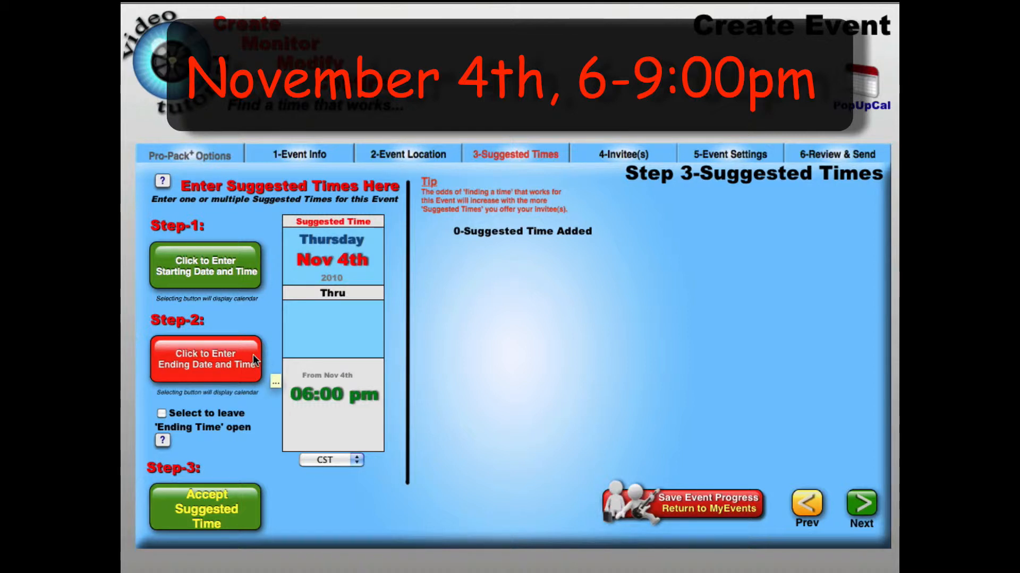
# Step: Set the ending date and time to November 4, 2010 at 09:00 pm and accept the suggested time
pyautogui.click(195, 359)
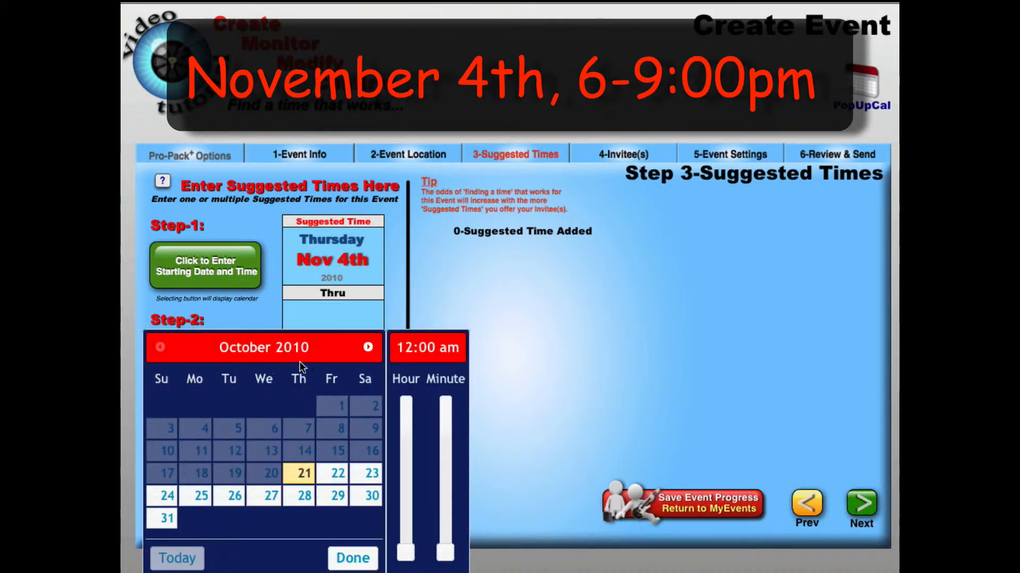
pyautogui.click(365, 346)
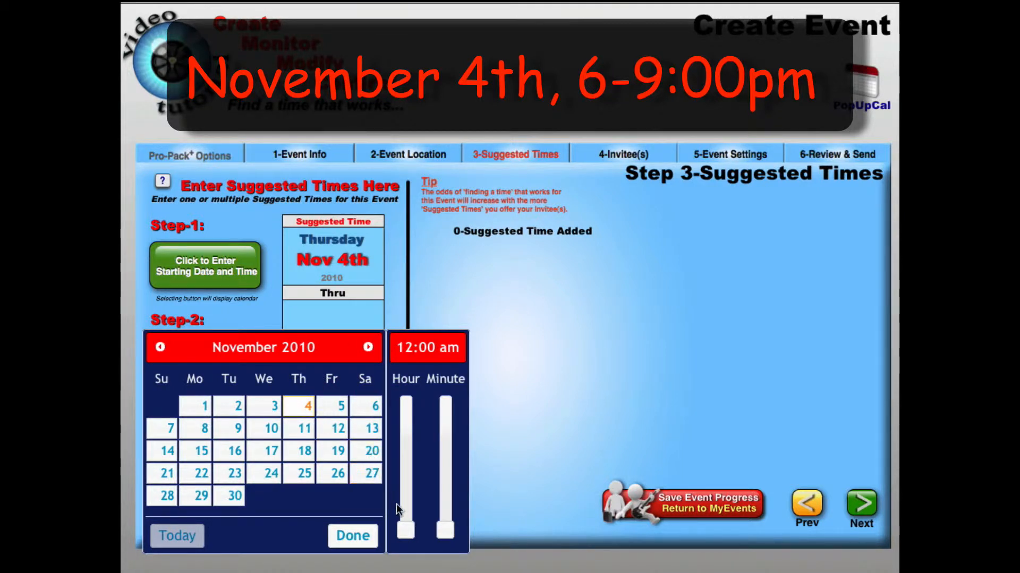
pyautogui.moveTo(407, 533); pyautogui.dragTo(406, 413)
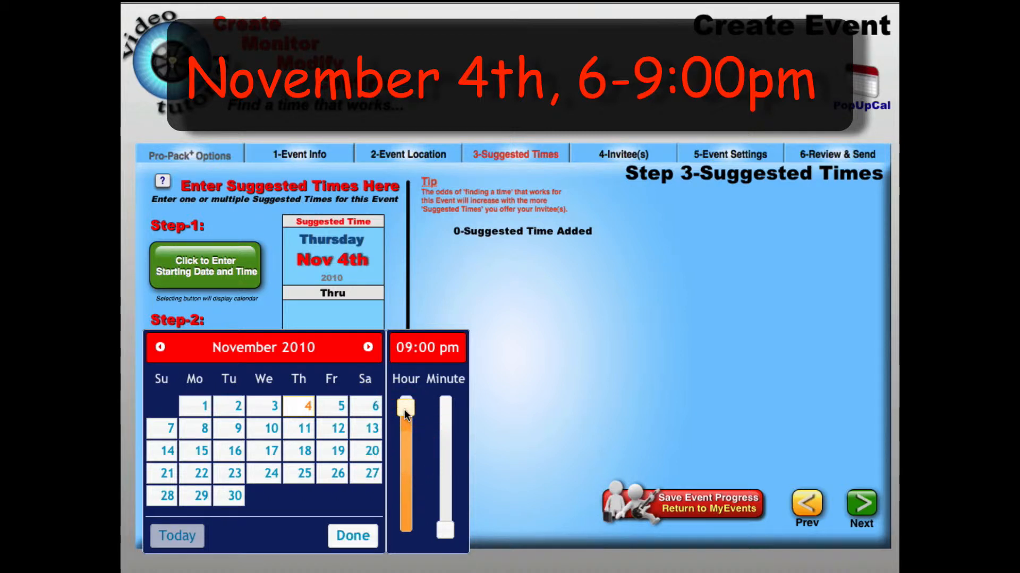
pyautogui.click(354, 537)
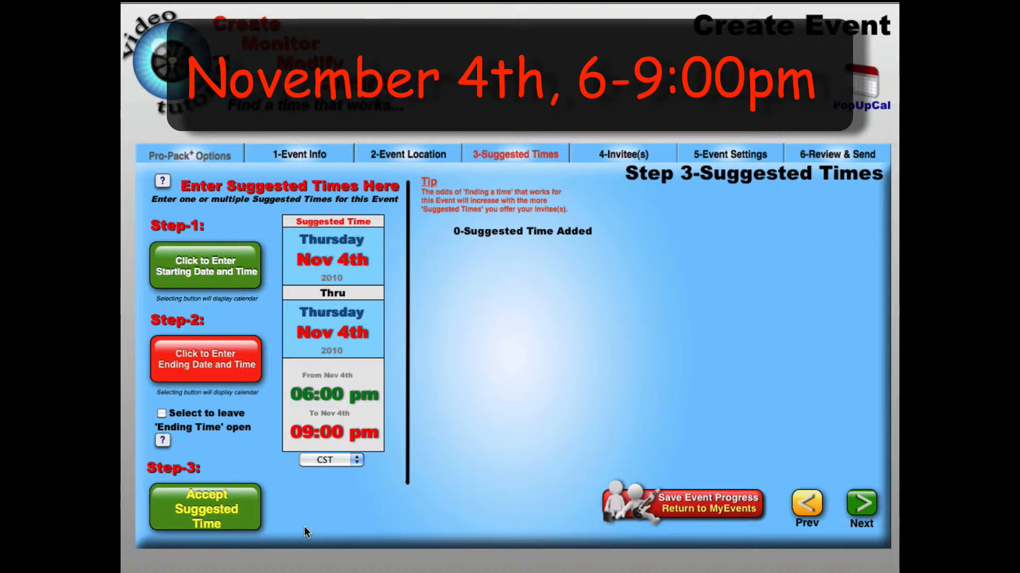
pyautogui.click(206, 512)
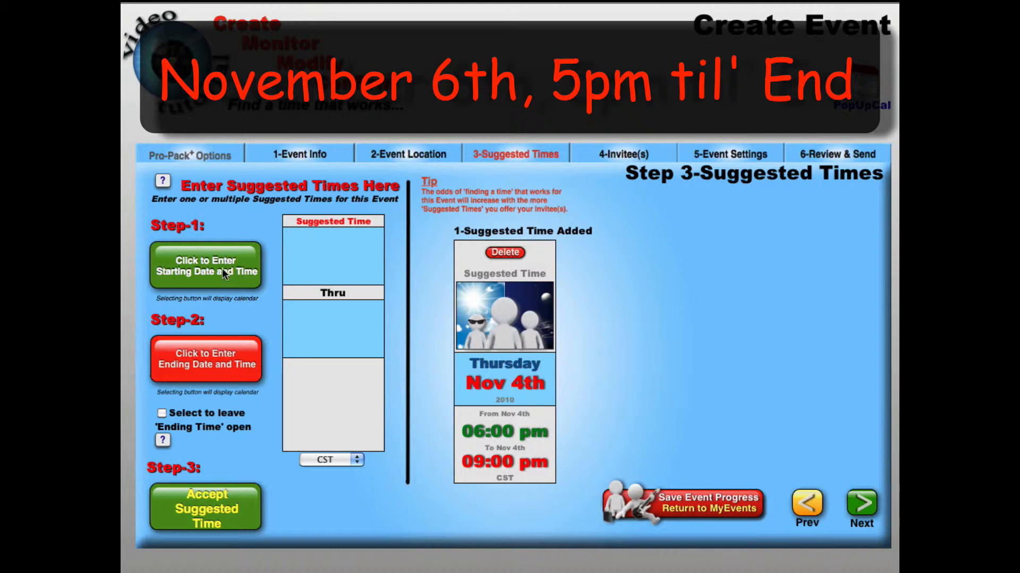
# Step: Set the start of a second suggested time to November 6, 2010 at 05:00 pm
pyautogui.click(211, 259)
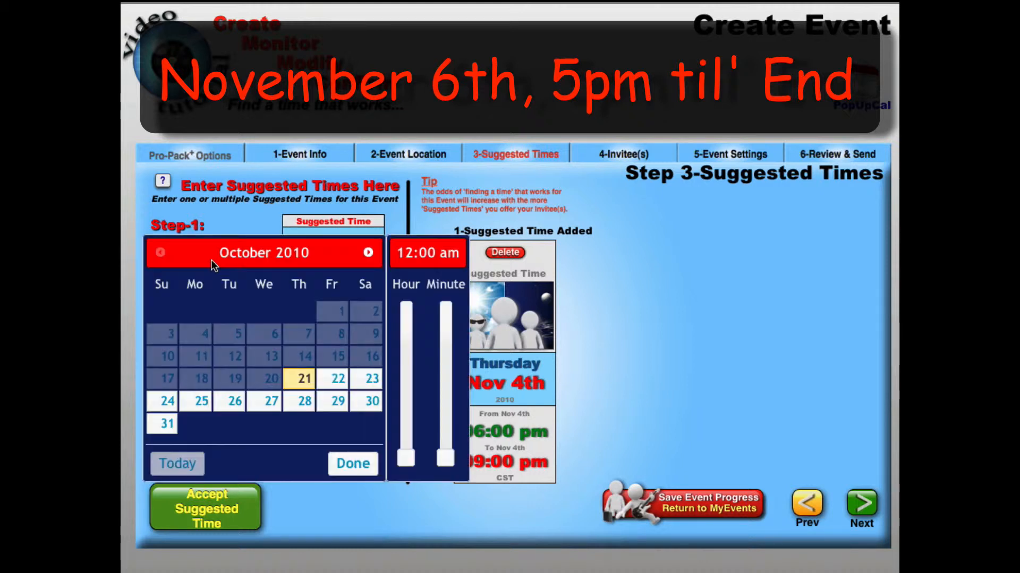
pyautogui.click(366, 254)
pyautogui.click(372, 315)
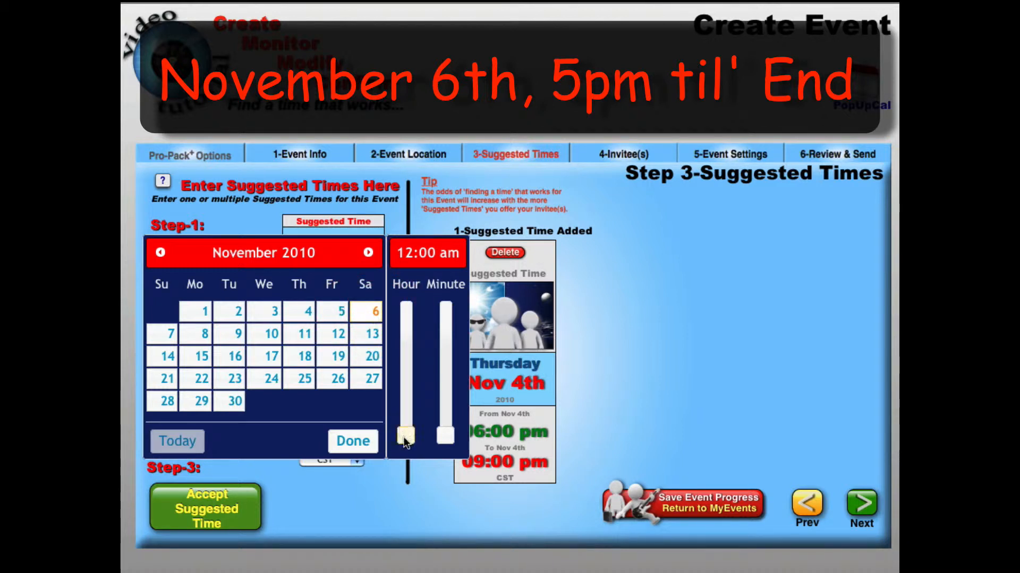
pyautogui.moveTo(405, 441); pyautogui.dragTo(411, 336)
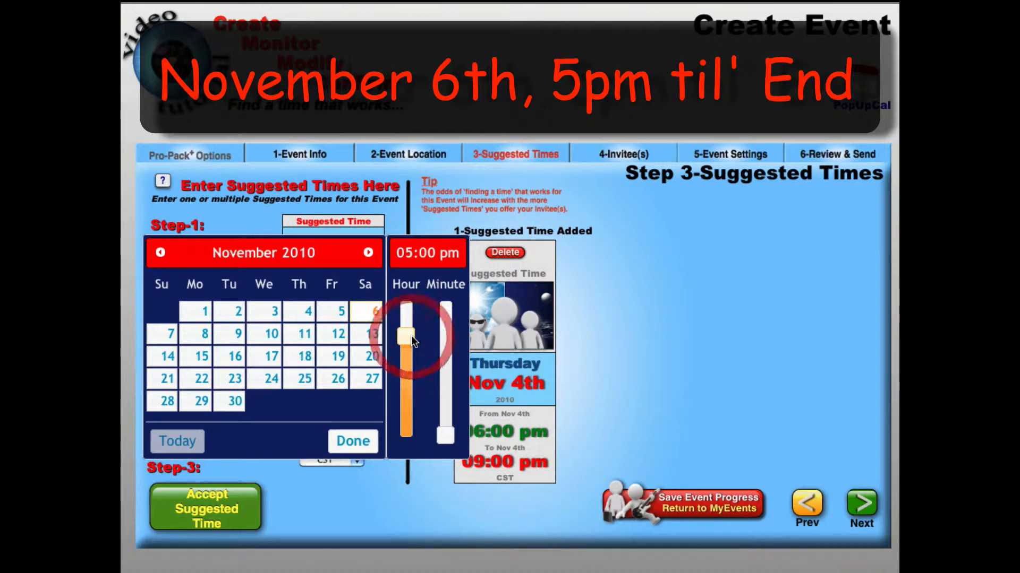
pyautogui.click(361, 443)
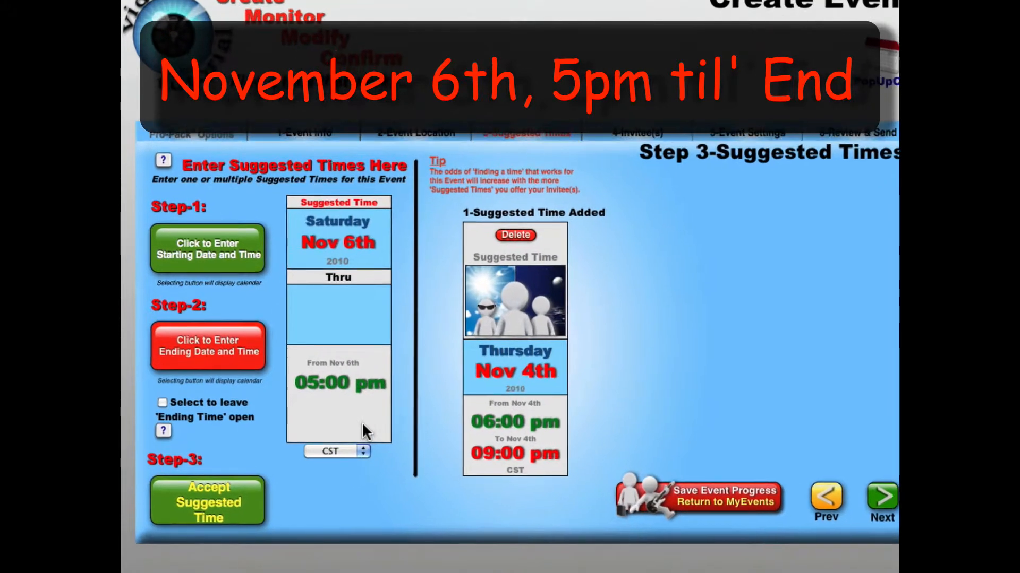
# Step: Set the ending date to November 6, 2010, leave the ending time open, and accept the second suggested time
pyautogui.click(250, 331)
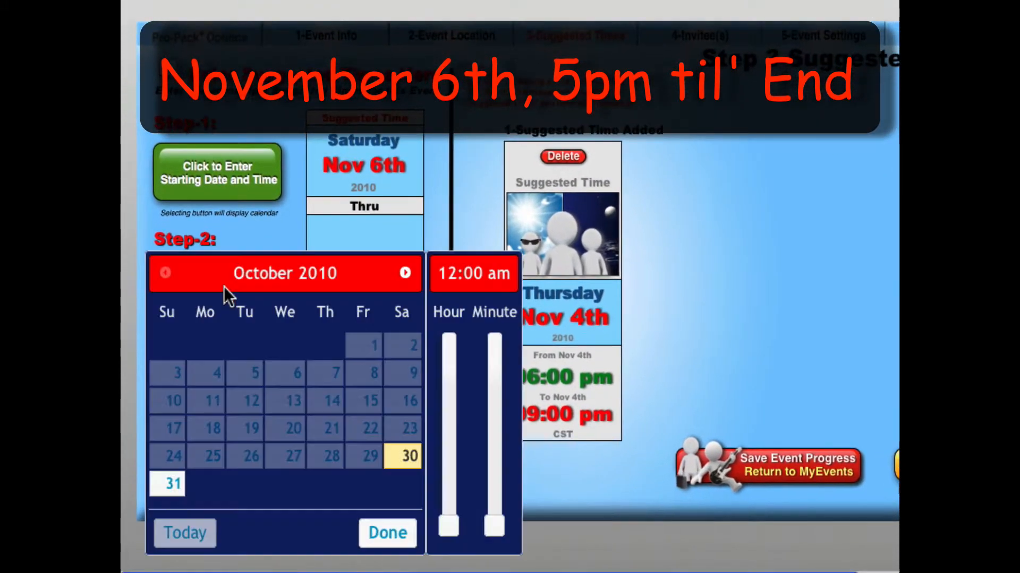
pyautogui.click(402, 274)
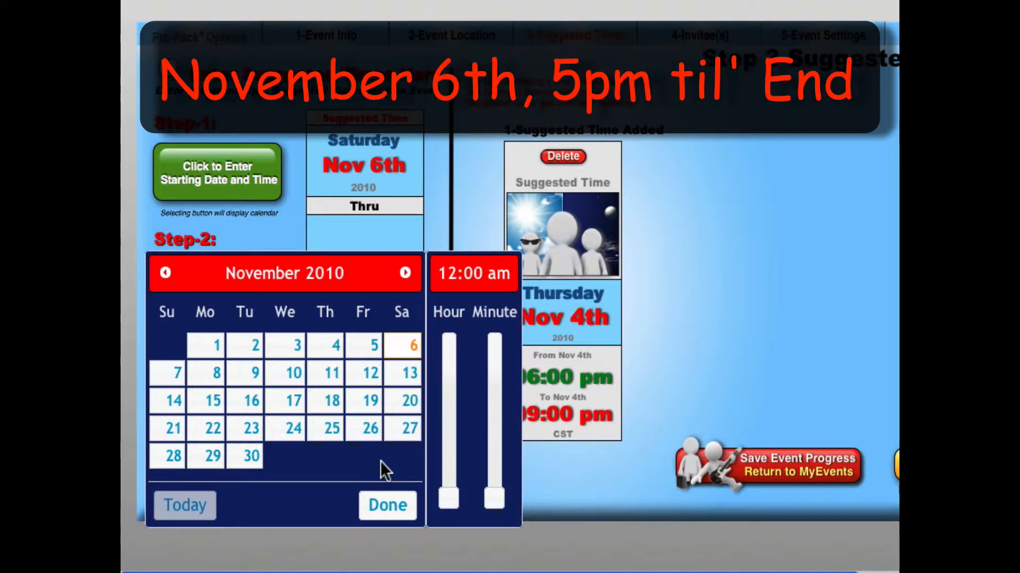
pyautogui.click(388, 504)
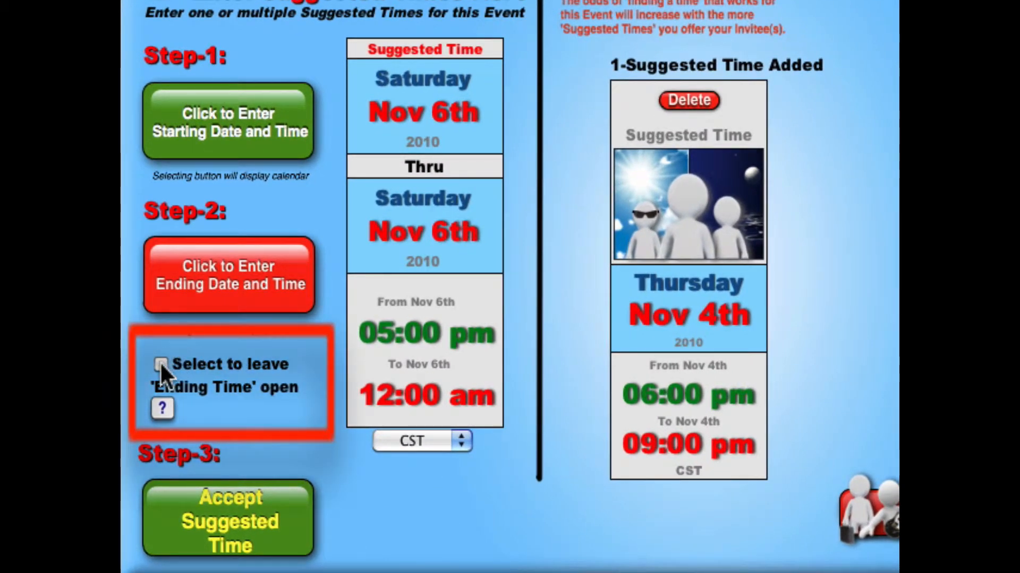
pyautogui.click(161, 366)
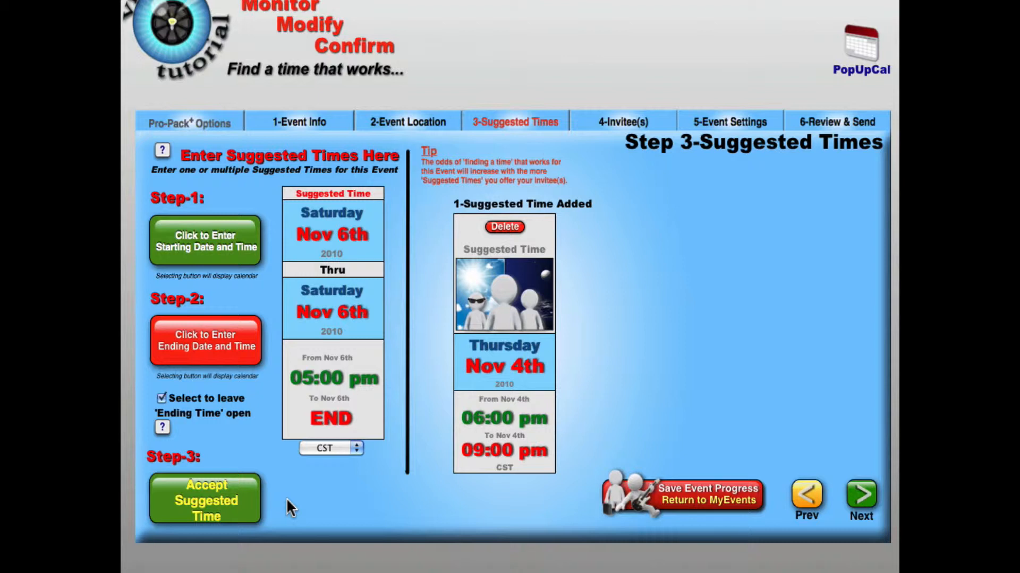
pyautogui.click(219, 501)
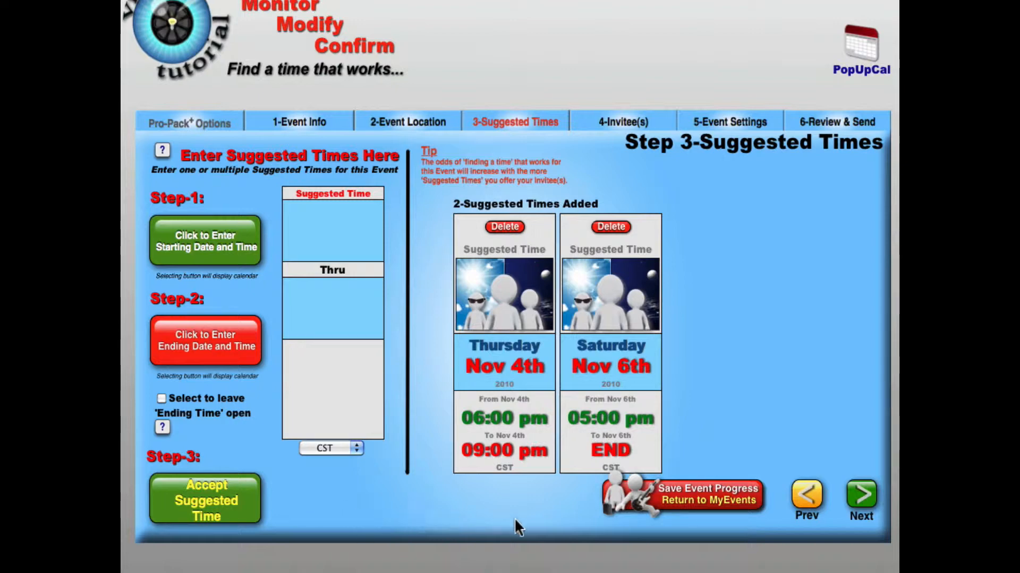
# Step: Continue to the invitees and add the Family contact group to the event
pyautogui.click(863, 497)
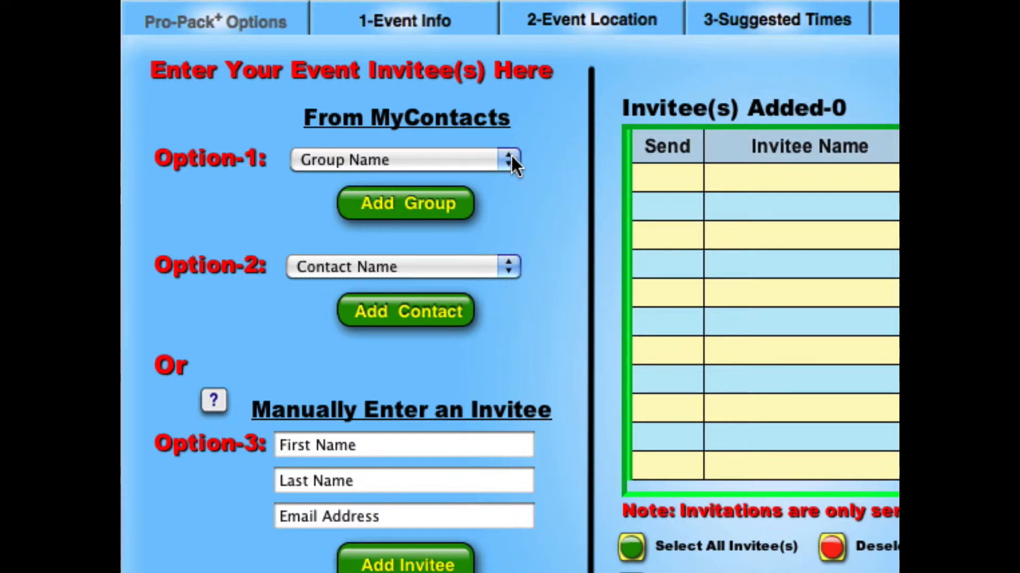
pyautogui.click(511, 155)
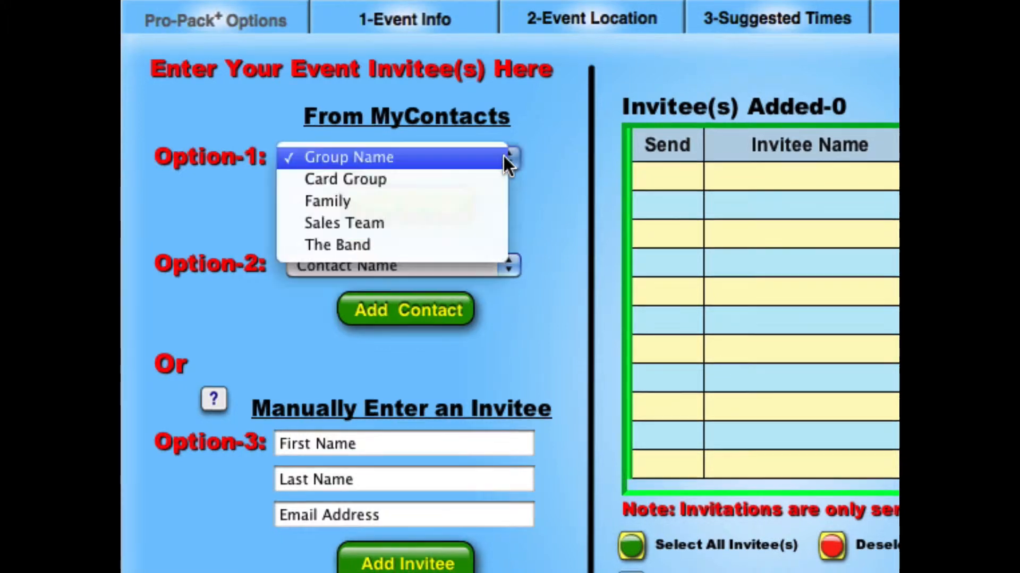
pyautogui.click(470, 202)
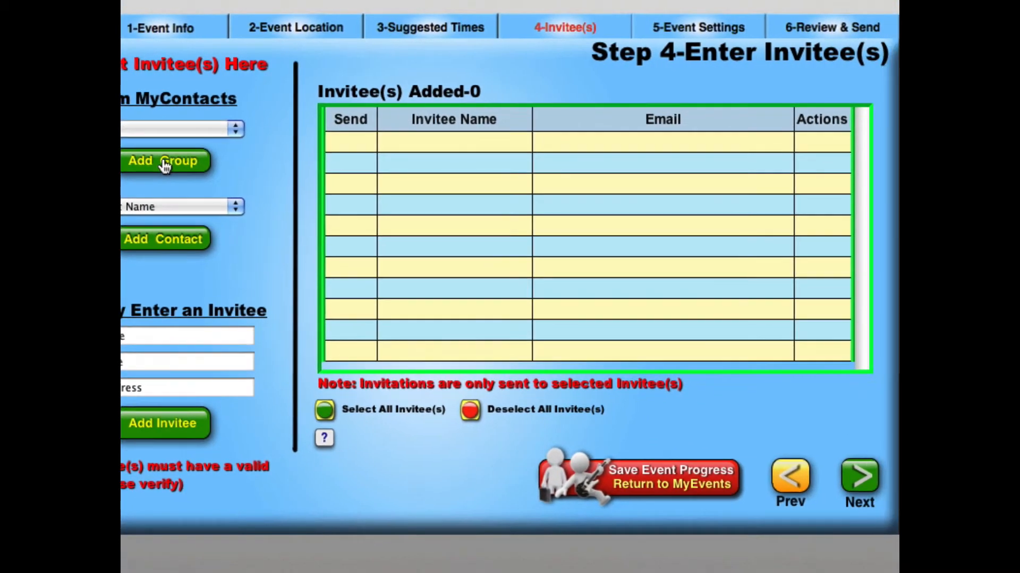
pyautogui.click(204, 173)
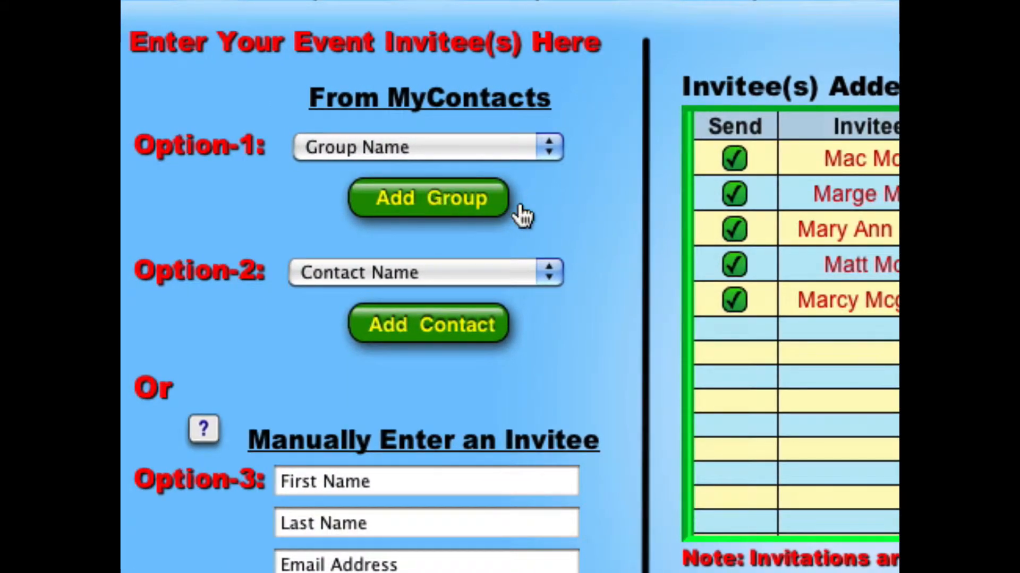
# Step: Add the second person in the MyContacts contact list to the event as an individual invitee
pyautogui.click(547, 269)
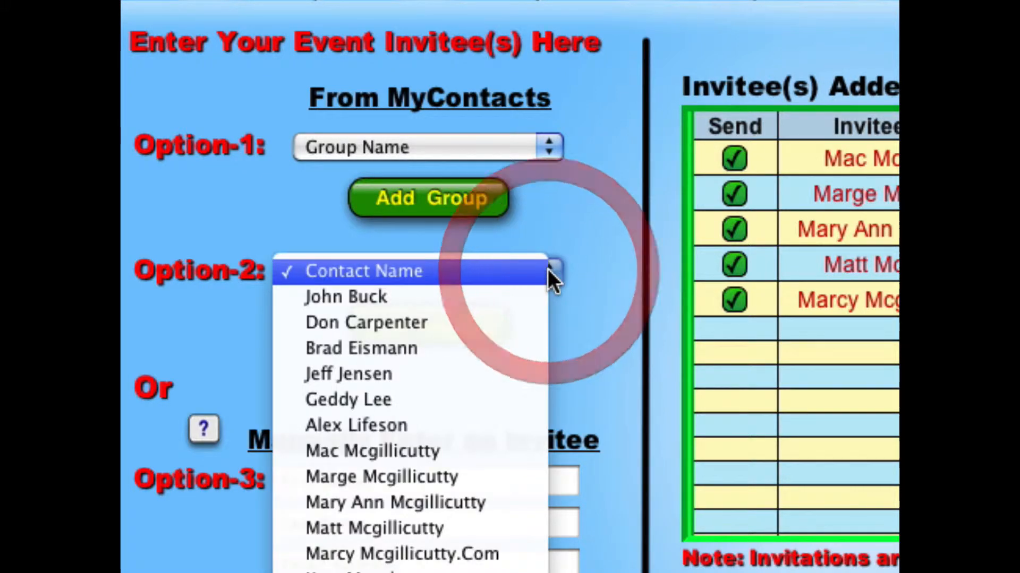
pyautogui.click(518, 322)
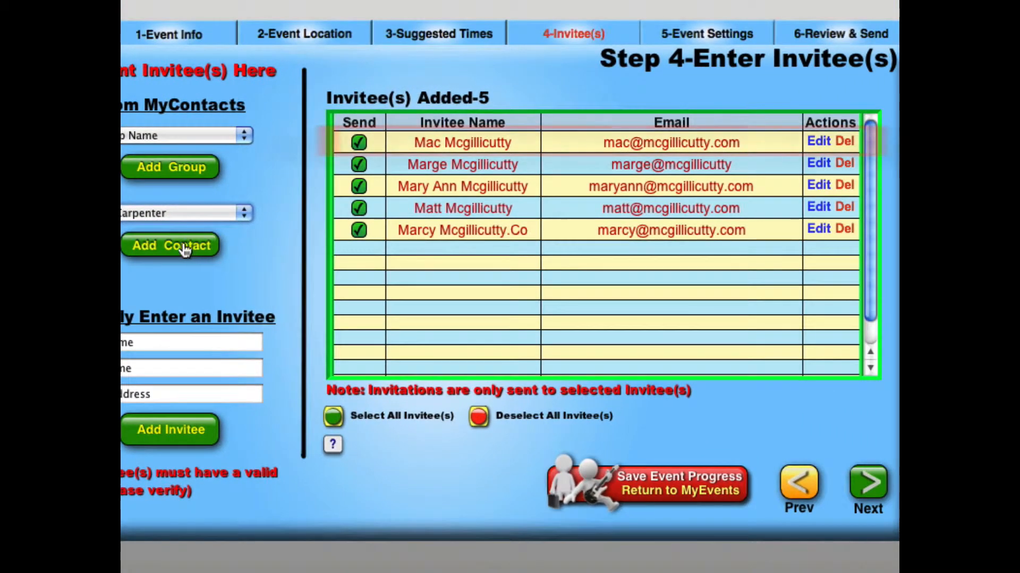
pyautogui.click(190, 253)
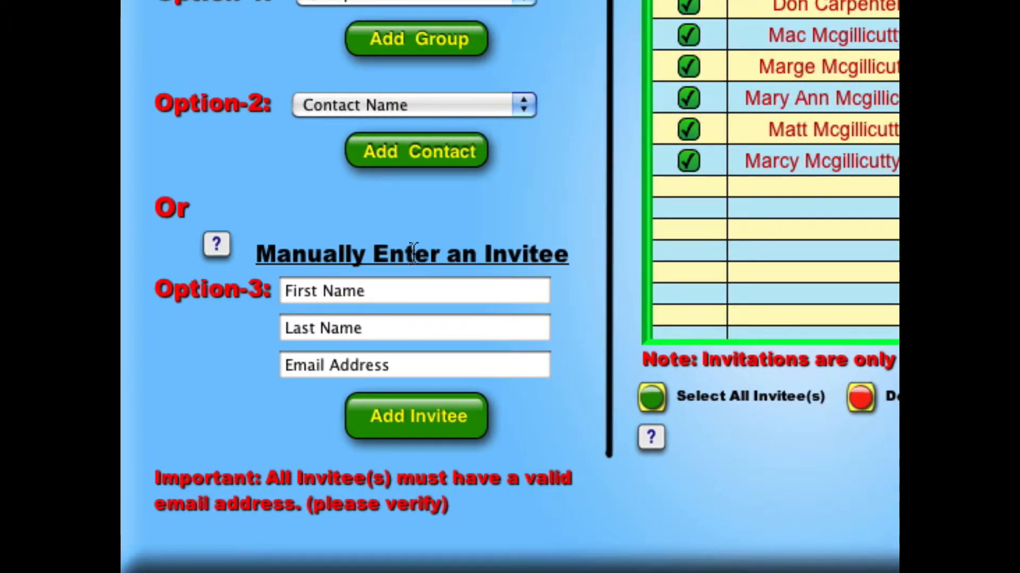
# Step: Manually enter a new invitee's first name, last name and email address, and add them to the event
pyautogui.click(406, 289)
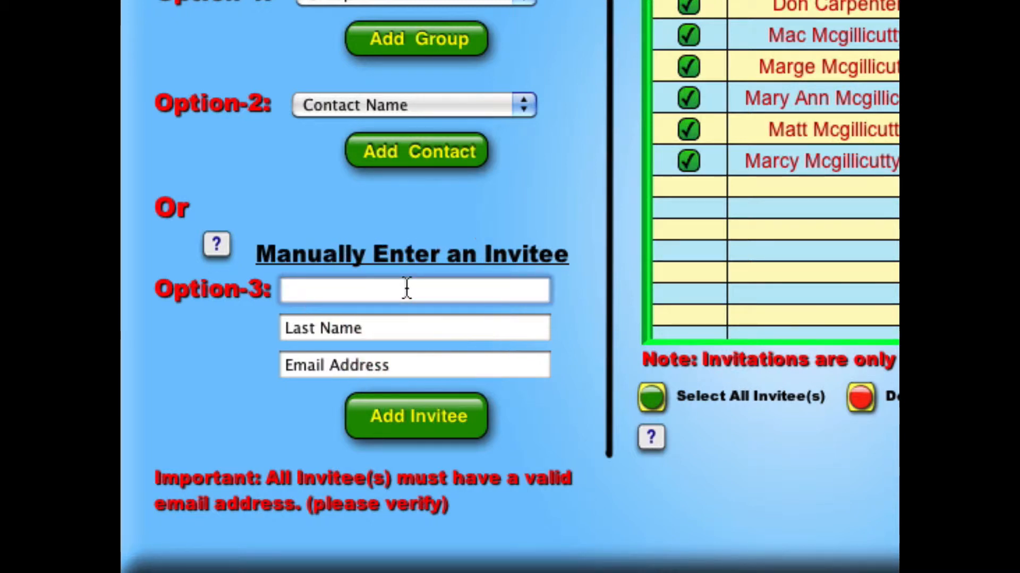
pyautogui.write('Sandy')
pyautogui.press('Tab')
pyautogui.write('Sm')
pyautogui.press('BackSpace')
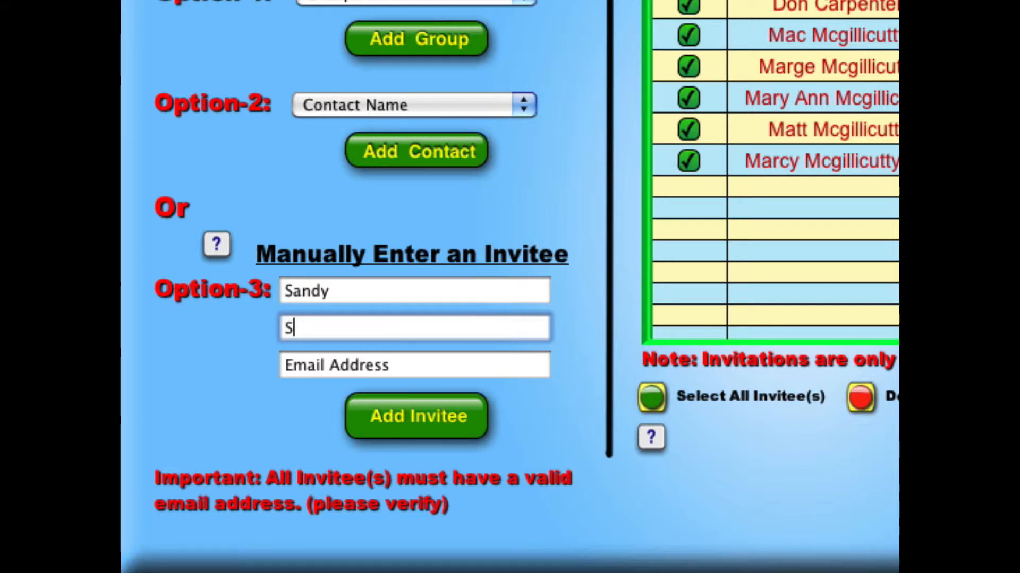
pyautogui.write('martypants')
pyautogui.press('Tab')
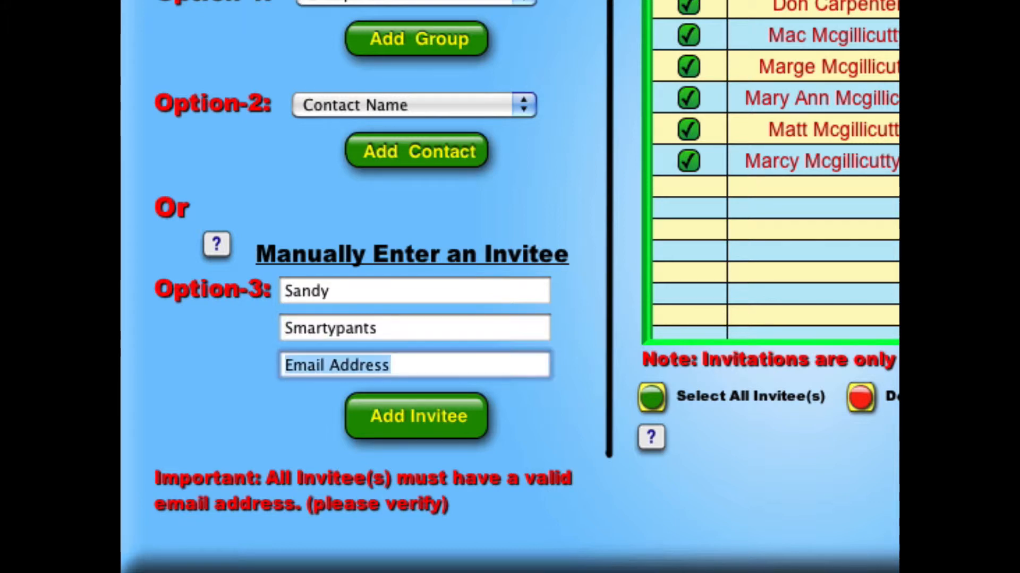
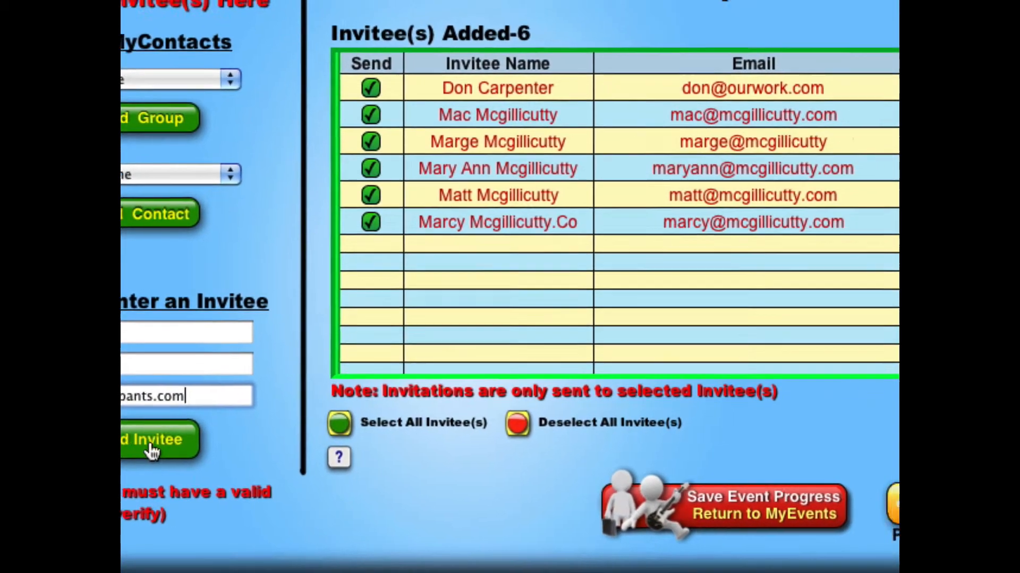
pyautogui.click(237, 430)
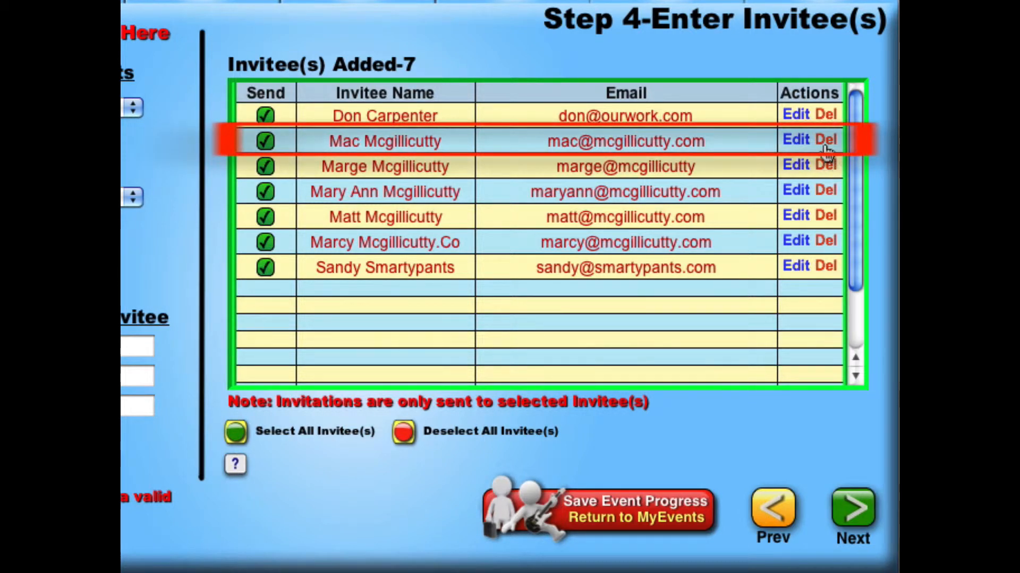
# Step: Delete the second invitee in the added invitees list and continue to the event settings
pyautogui.click(826, 141)
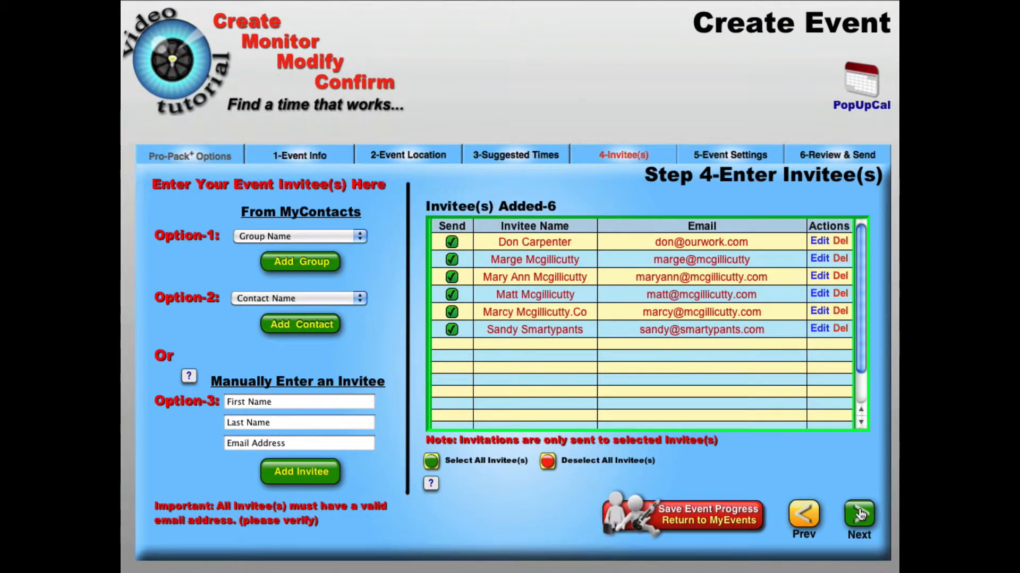
pyautogui.click(860, 513)
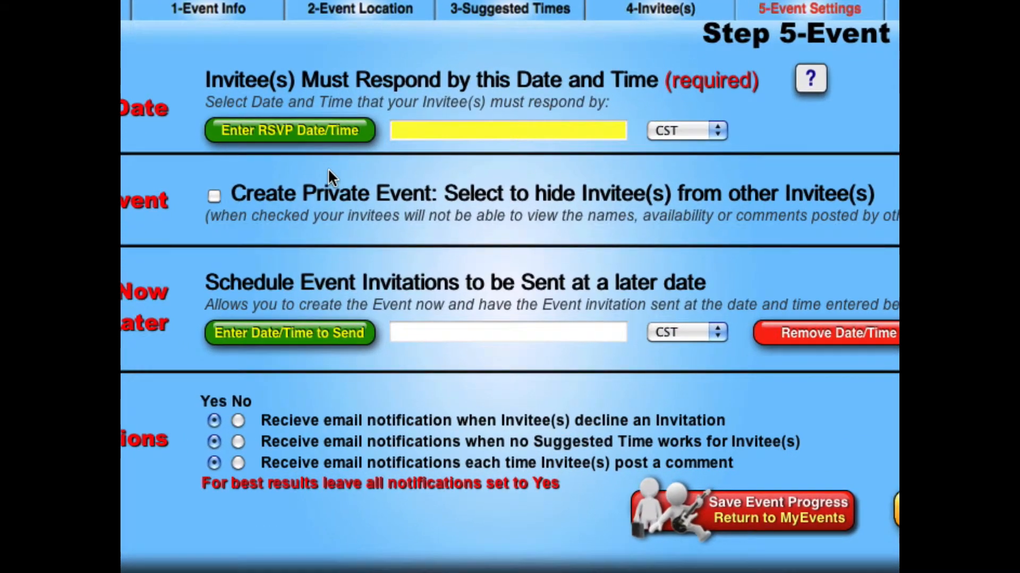
# Step: Set the RSVP deadline for invitees to Sunday, October 24, 2010 at 05:00 pm
pyautogui.click(279, 132)
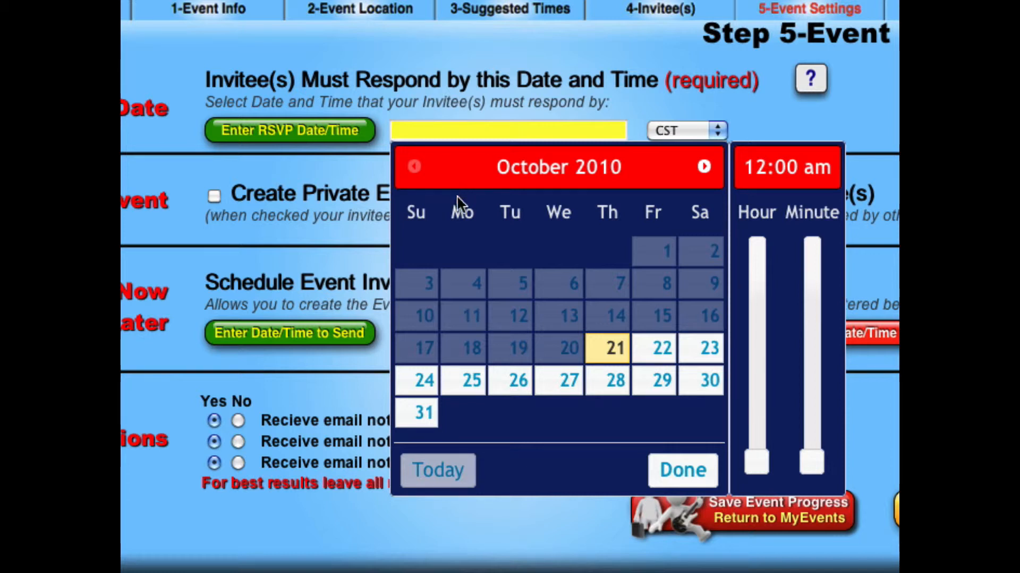
pyautogui.click(421, 379)
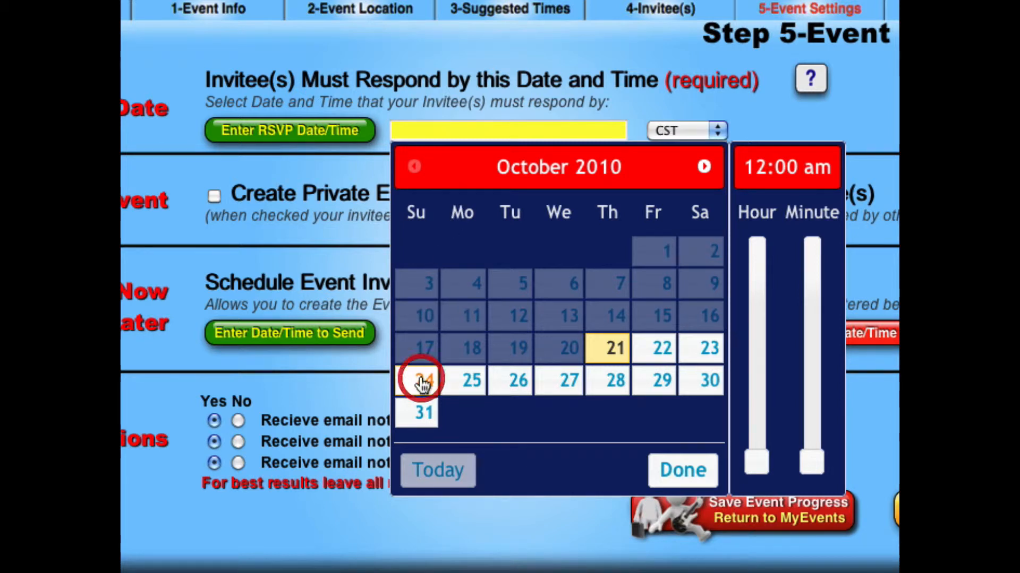
pyautogui.moveTo(763, 473); pyautogui.dragTo(757, 296)
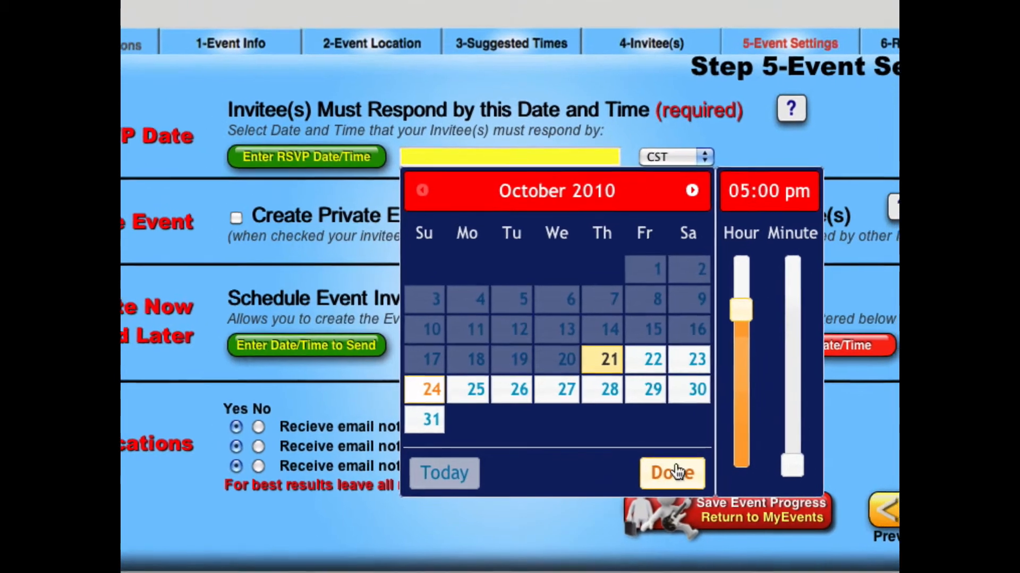
pyautogui.click(688, 468)
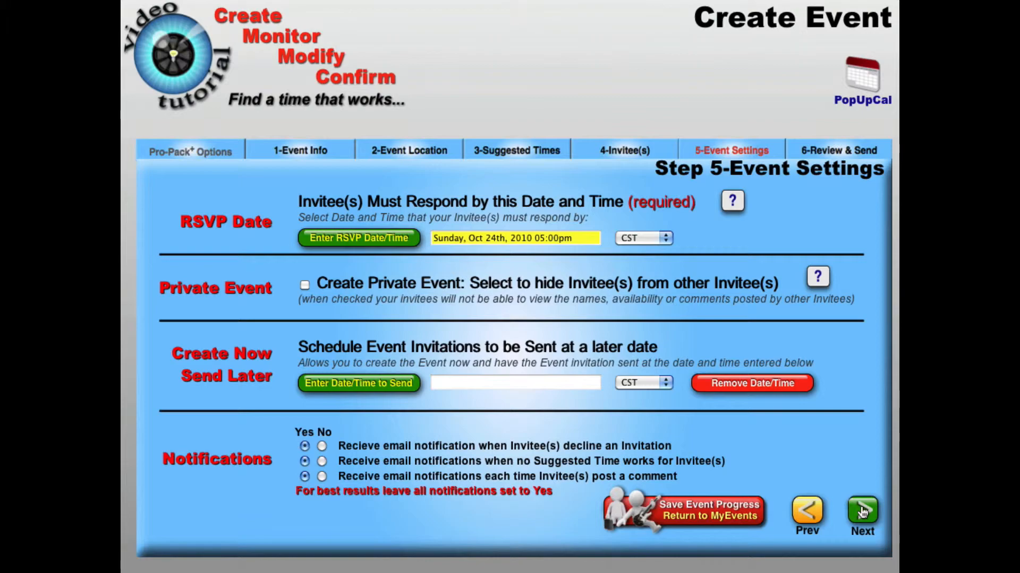
# Step: Continue to the event review and look through the host comments and the invitee list
pyautogui.click(862, 511)
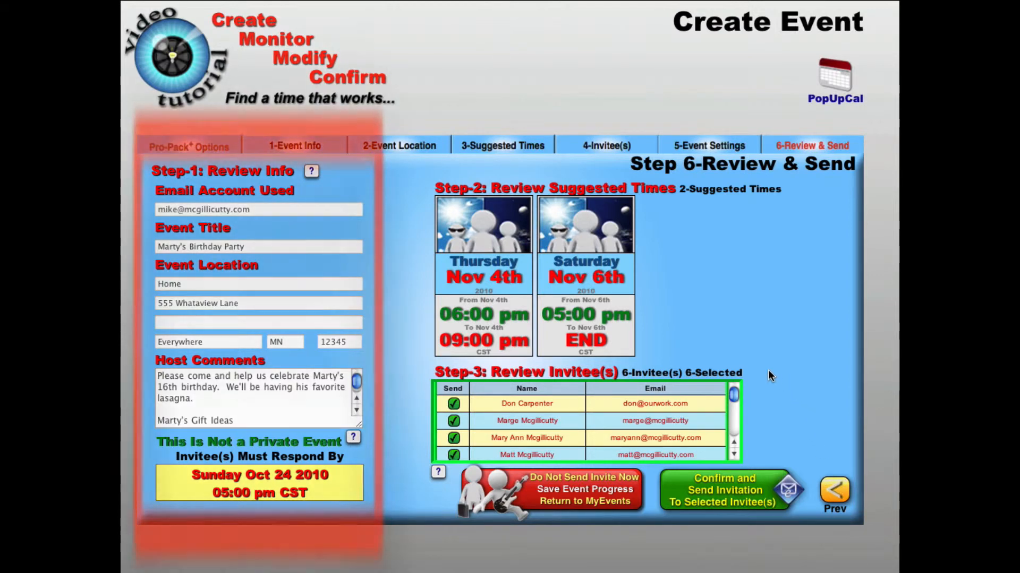
pyautogui.moveTo(355, 382); pyautogui.dragTo(357, 377)
pyautogui.moveTo(734, 393)
pyautogui.mouseDown()
pyautogui.moveTo(734, 408)
pyautogui.moveTo(733, 391)
pyautogui.mouseUp()
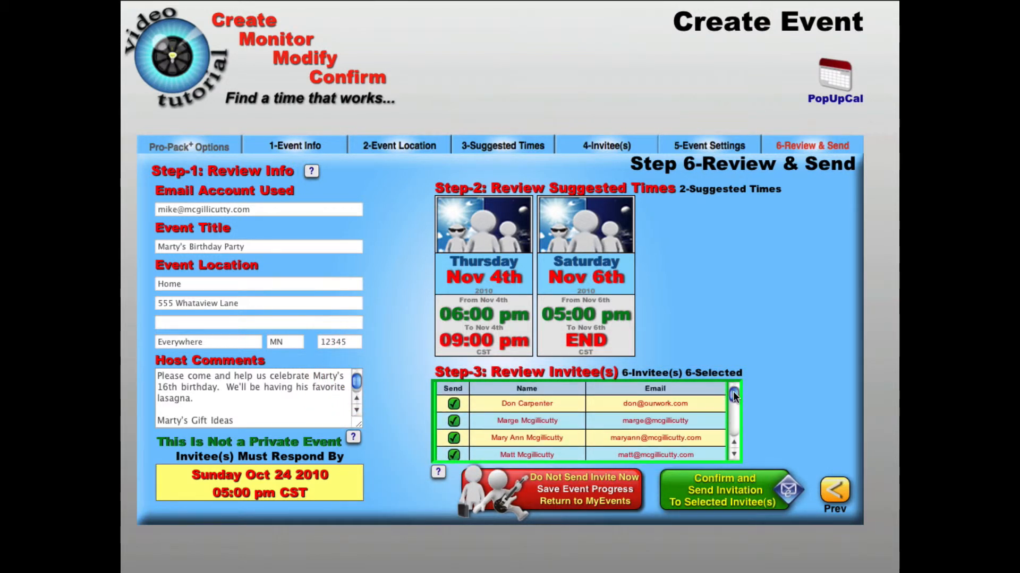
# Step: Reopen the event information and add a gift idea starting with "-Pre" below Movie Passes in the host comments
pyautogui.click(315, 146)
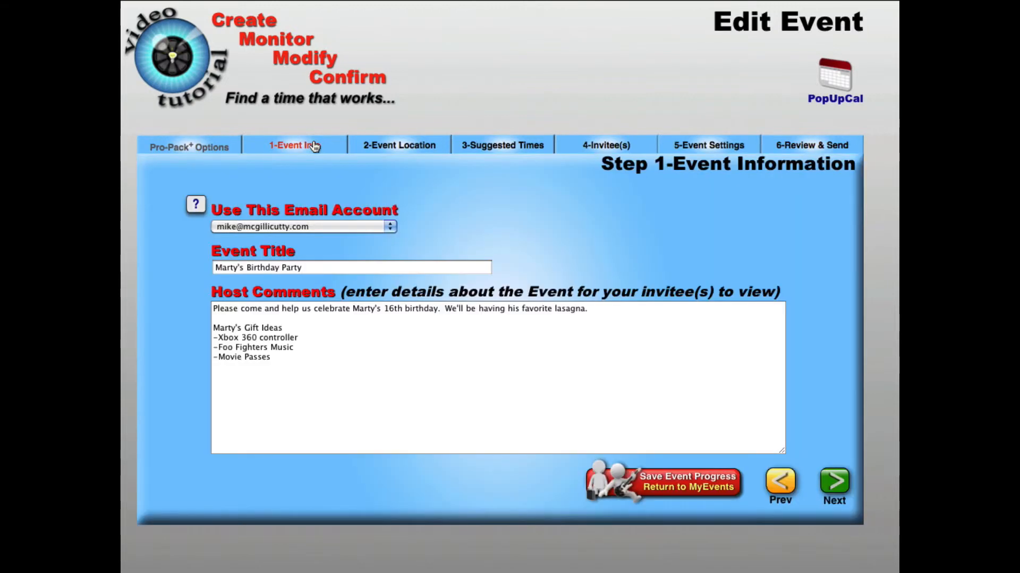
pyautogui.click(289, 364)
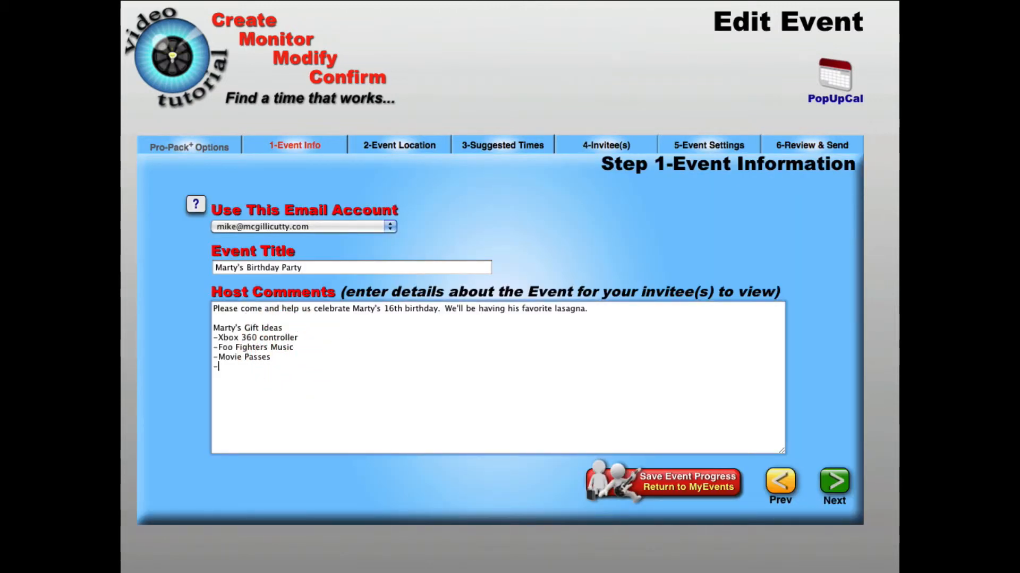
pyautogui.write('-Pre')
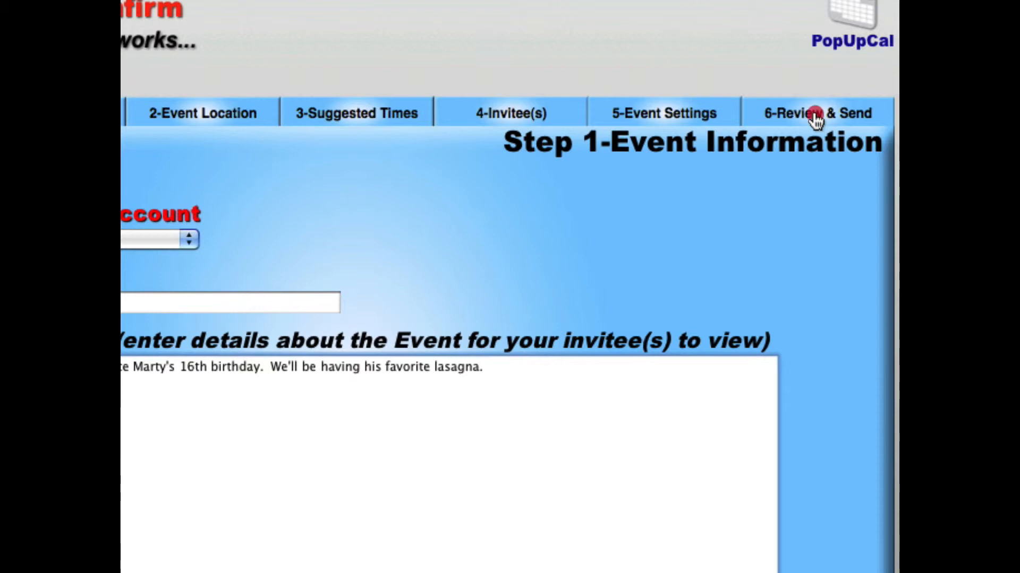
# Step: Return to the event review and confirm sending the email invitations to the selected invitees now
pyautogui.click(814, 121)
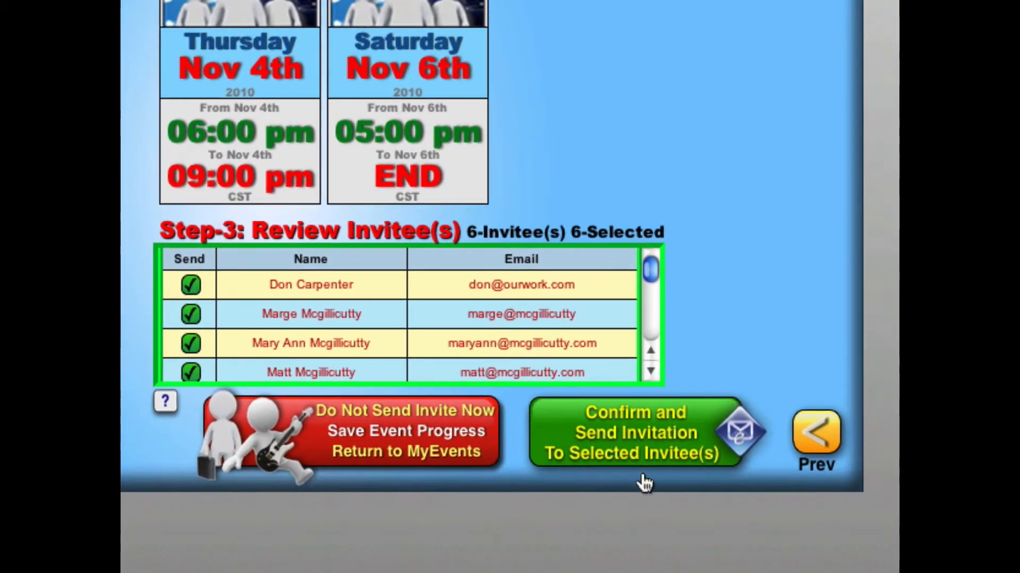
pyautogui.click(632, 419)
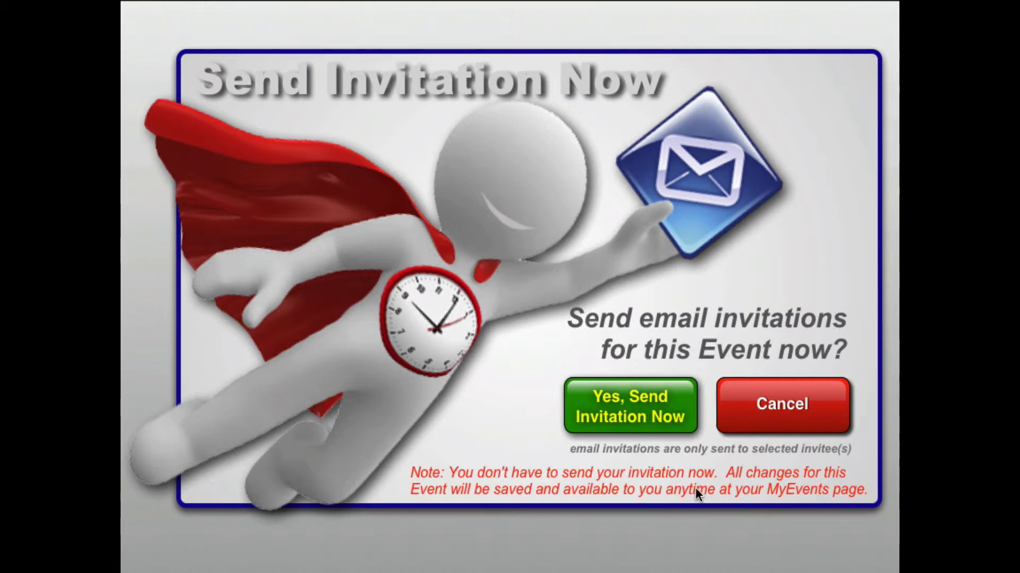
pyautogui.click(630, 410)
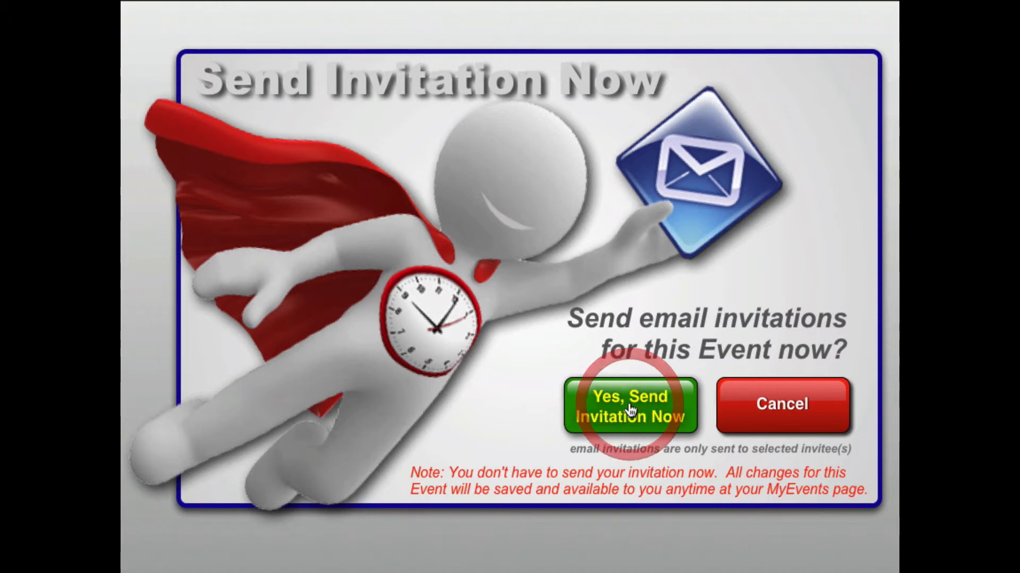